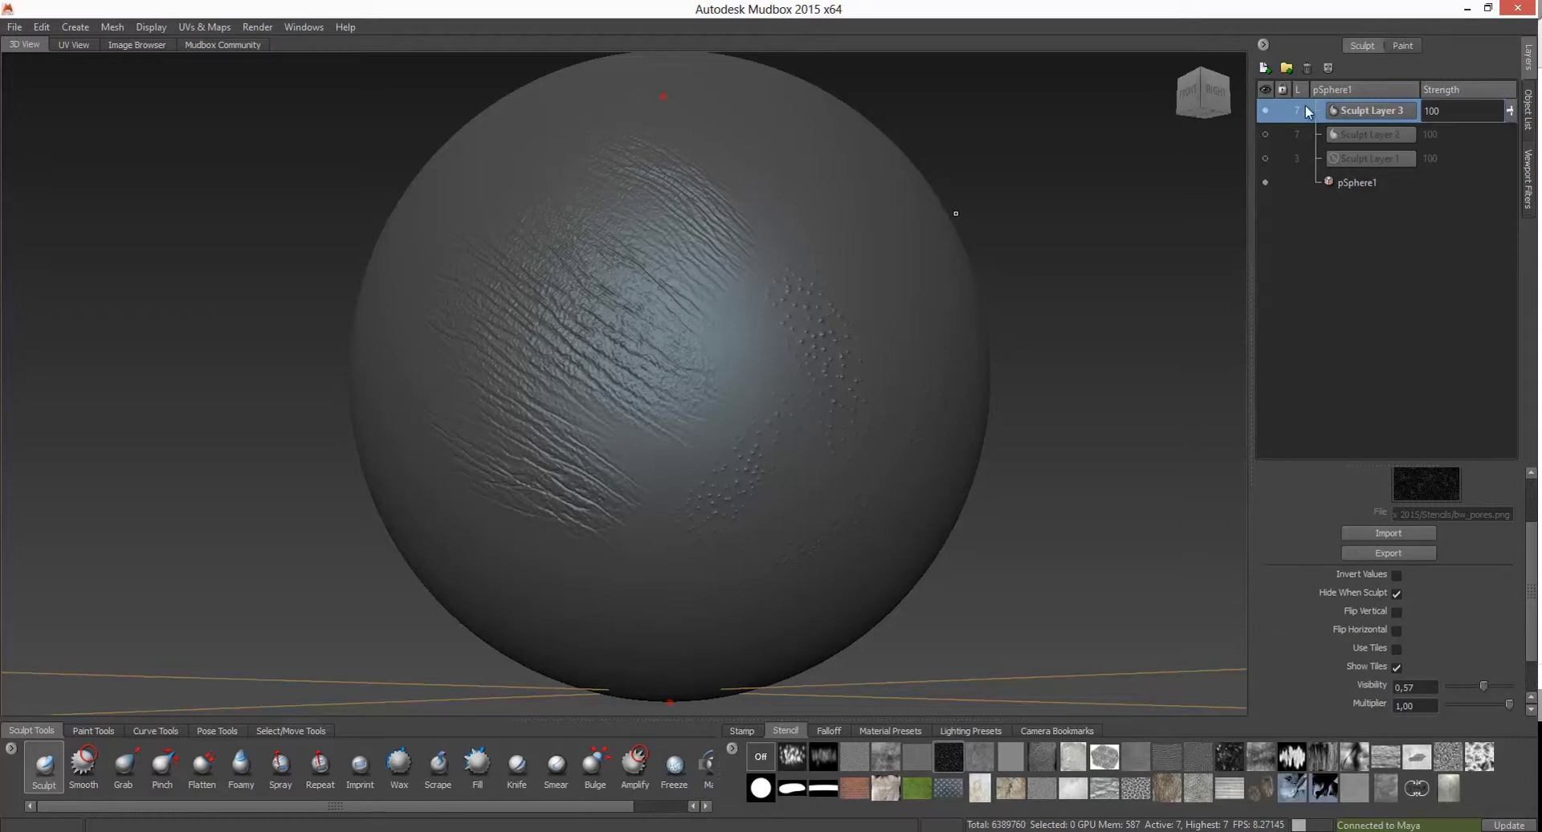
# Create a new texture map extraction operation and choose Normal Map as the map to generate
pyautogui.click(213, 28)
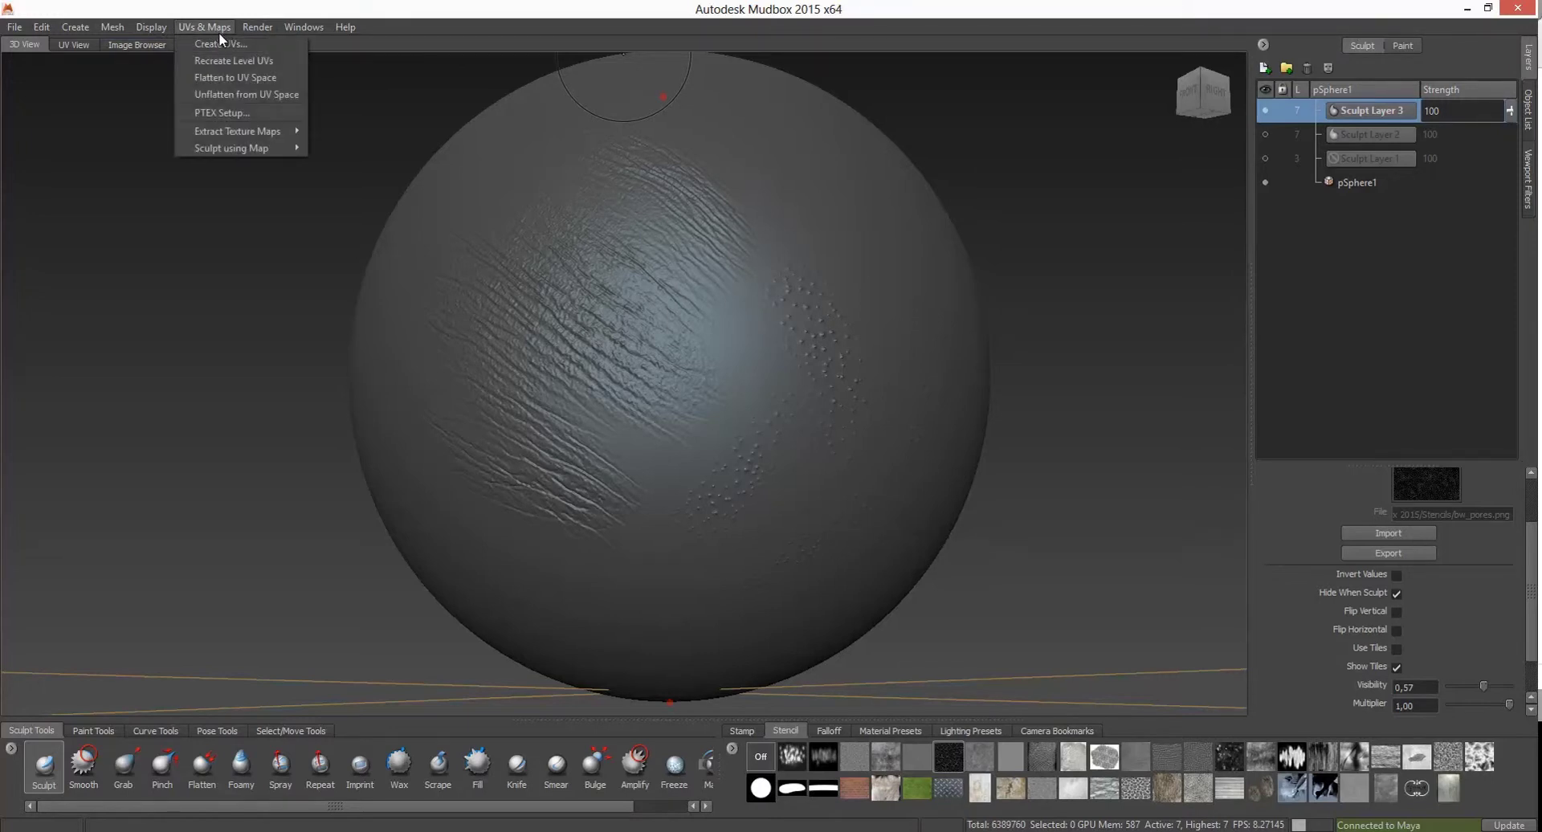
pyautogui.moveTo(240, 133)
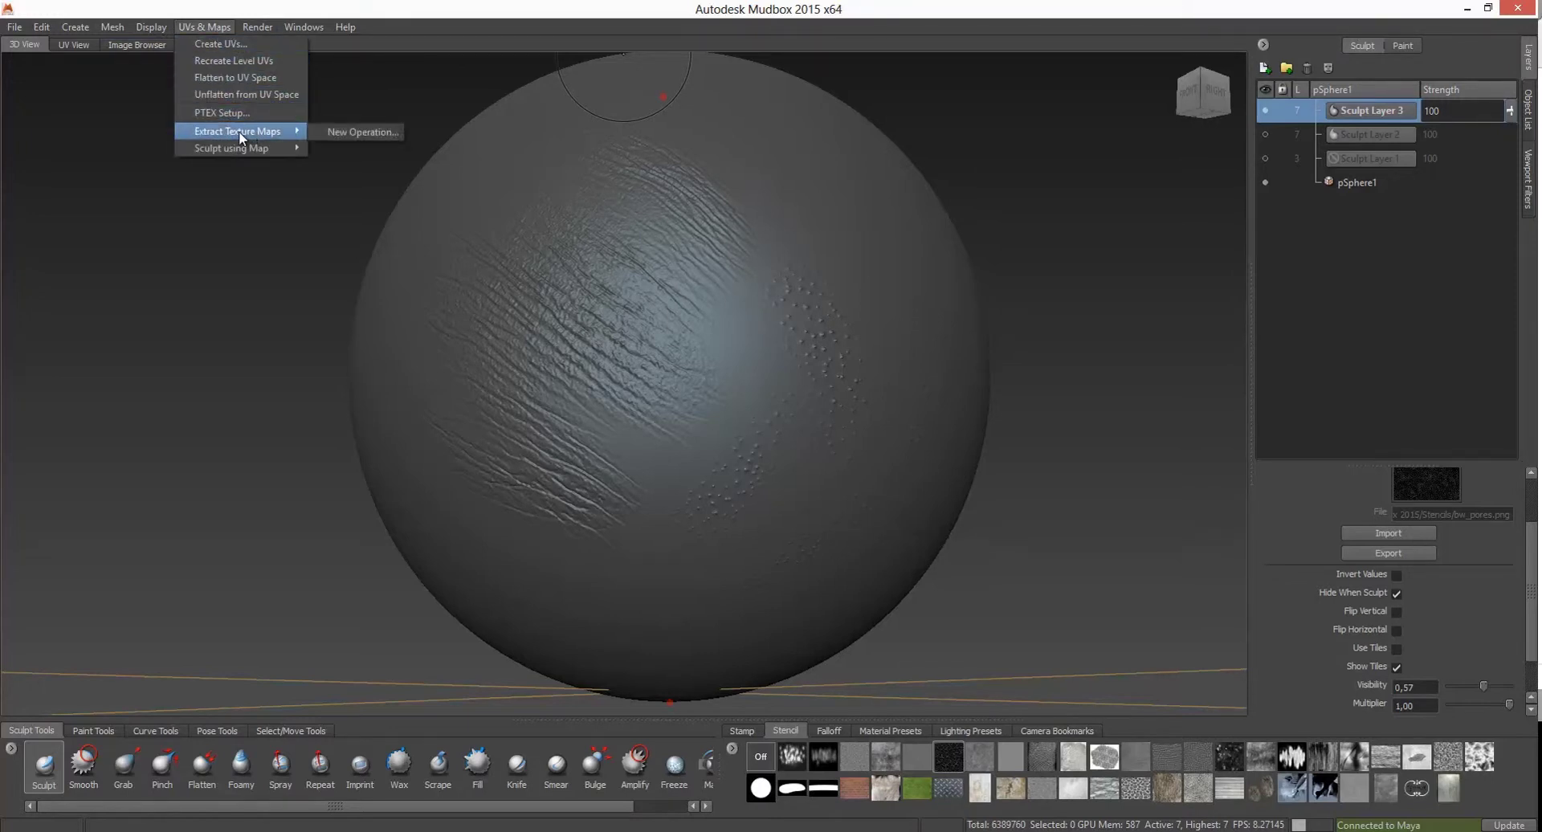
pyautogui.click(371, 134)
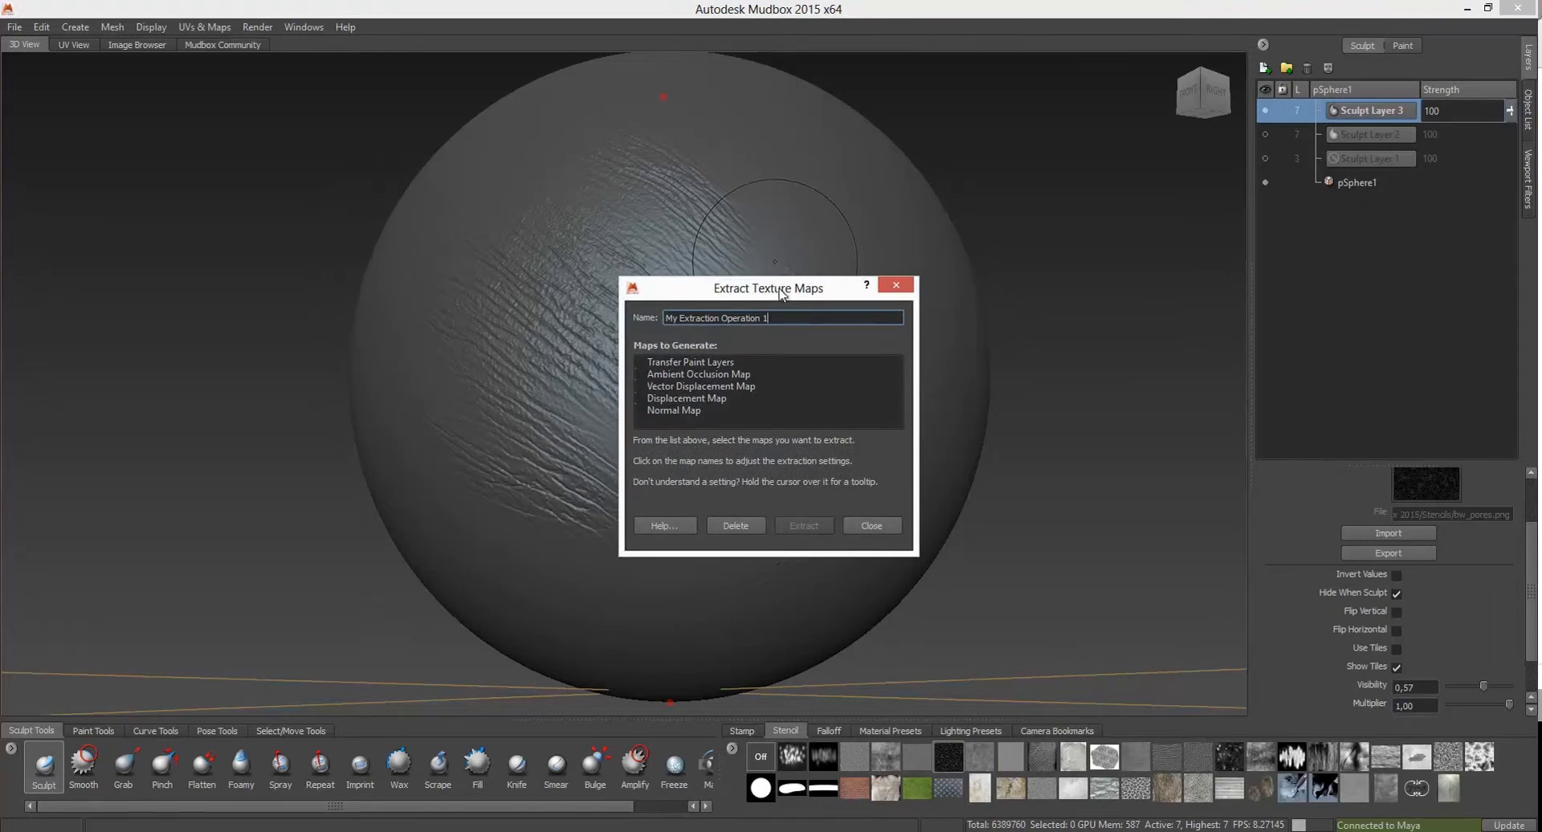
pyautogui.moveTo(782, 293); pyautogui.dragTo(1015, 164)
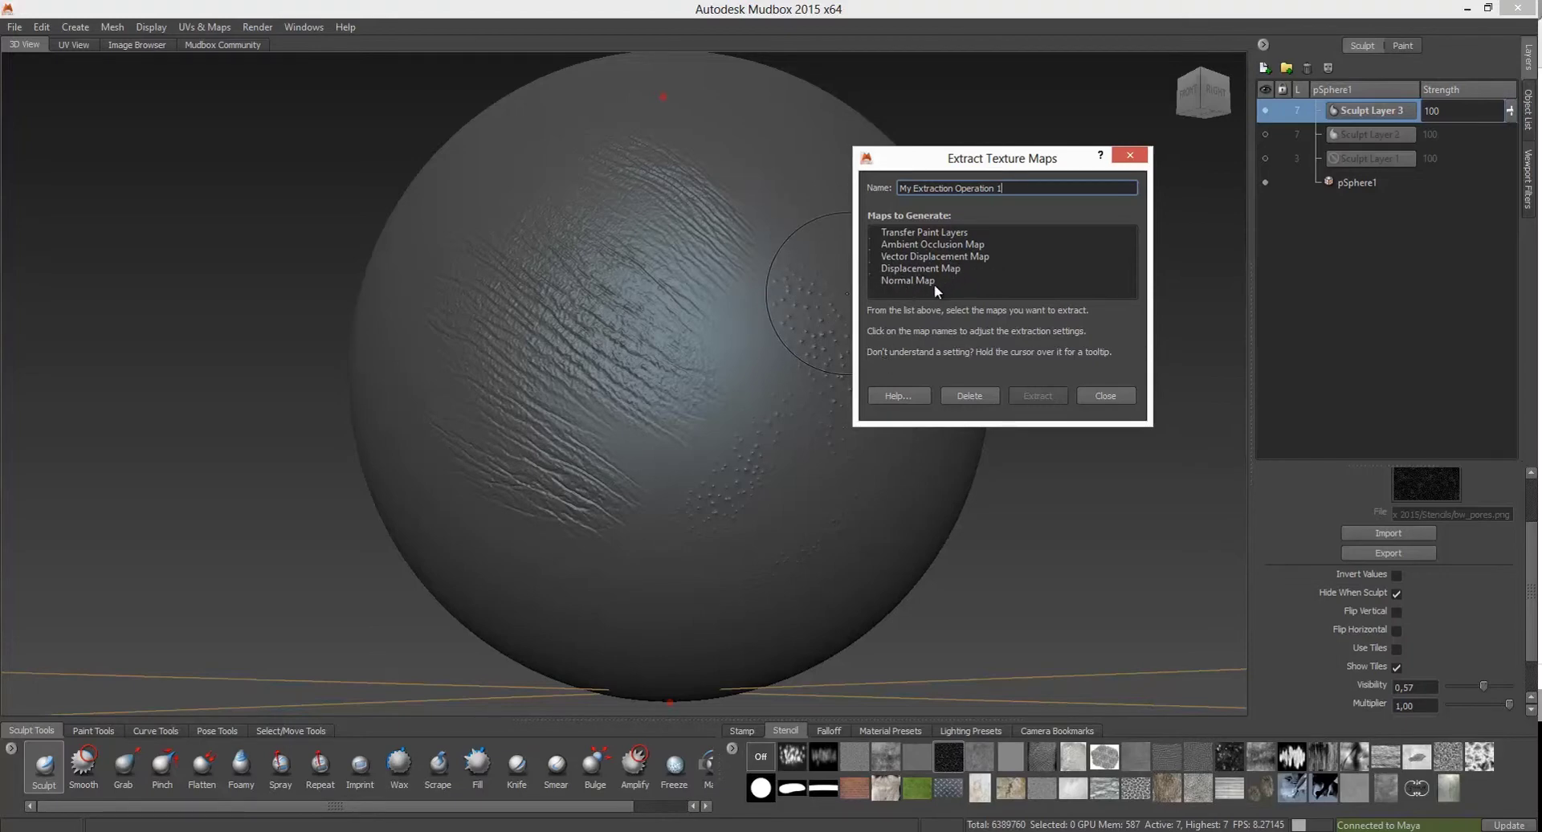
pyautogui.click(872, 281)
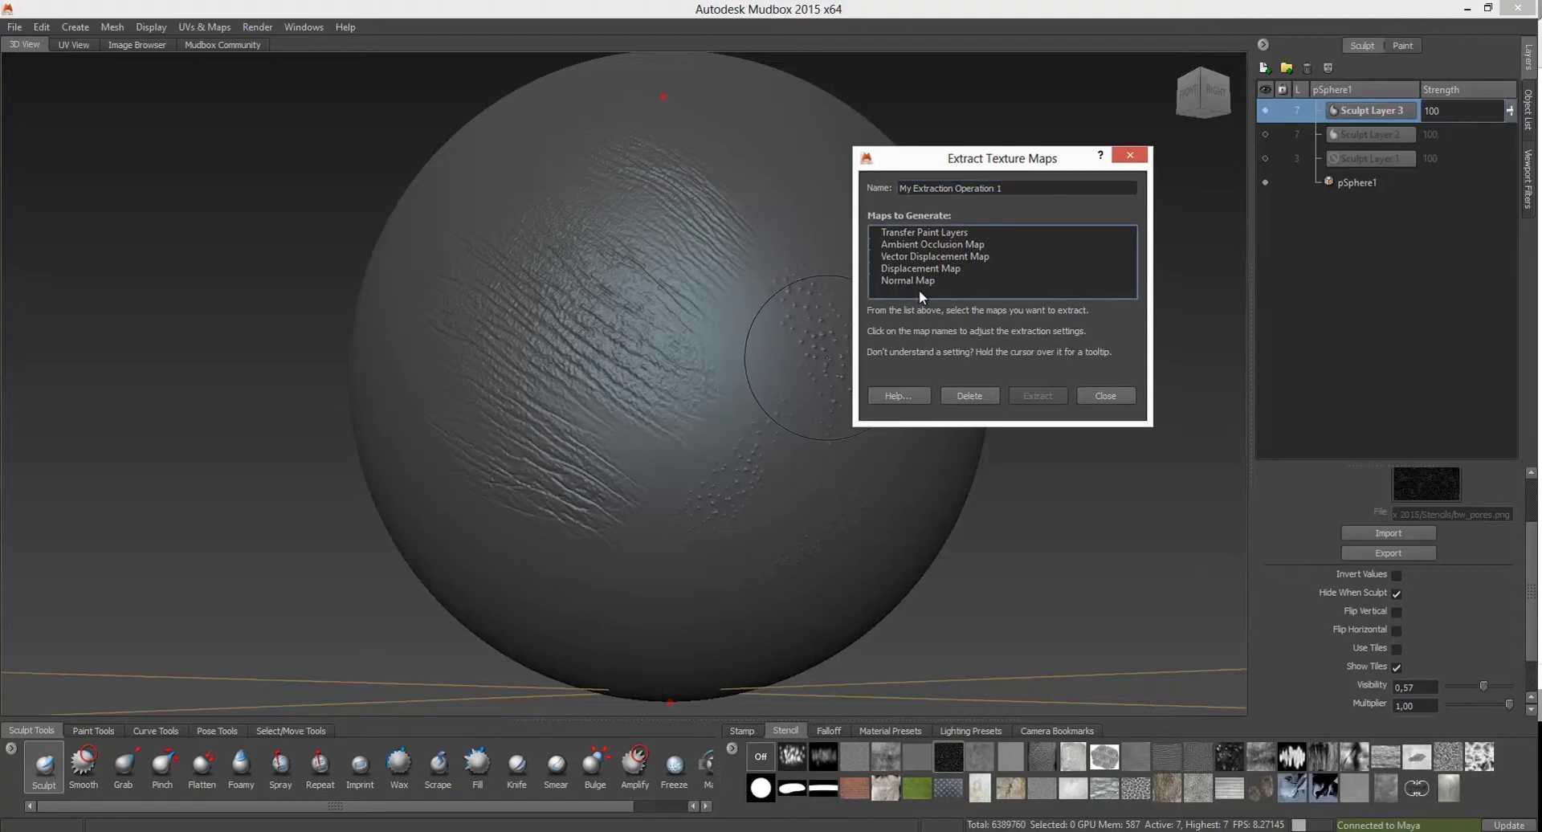
pyautogui.click(875, 280)
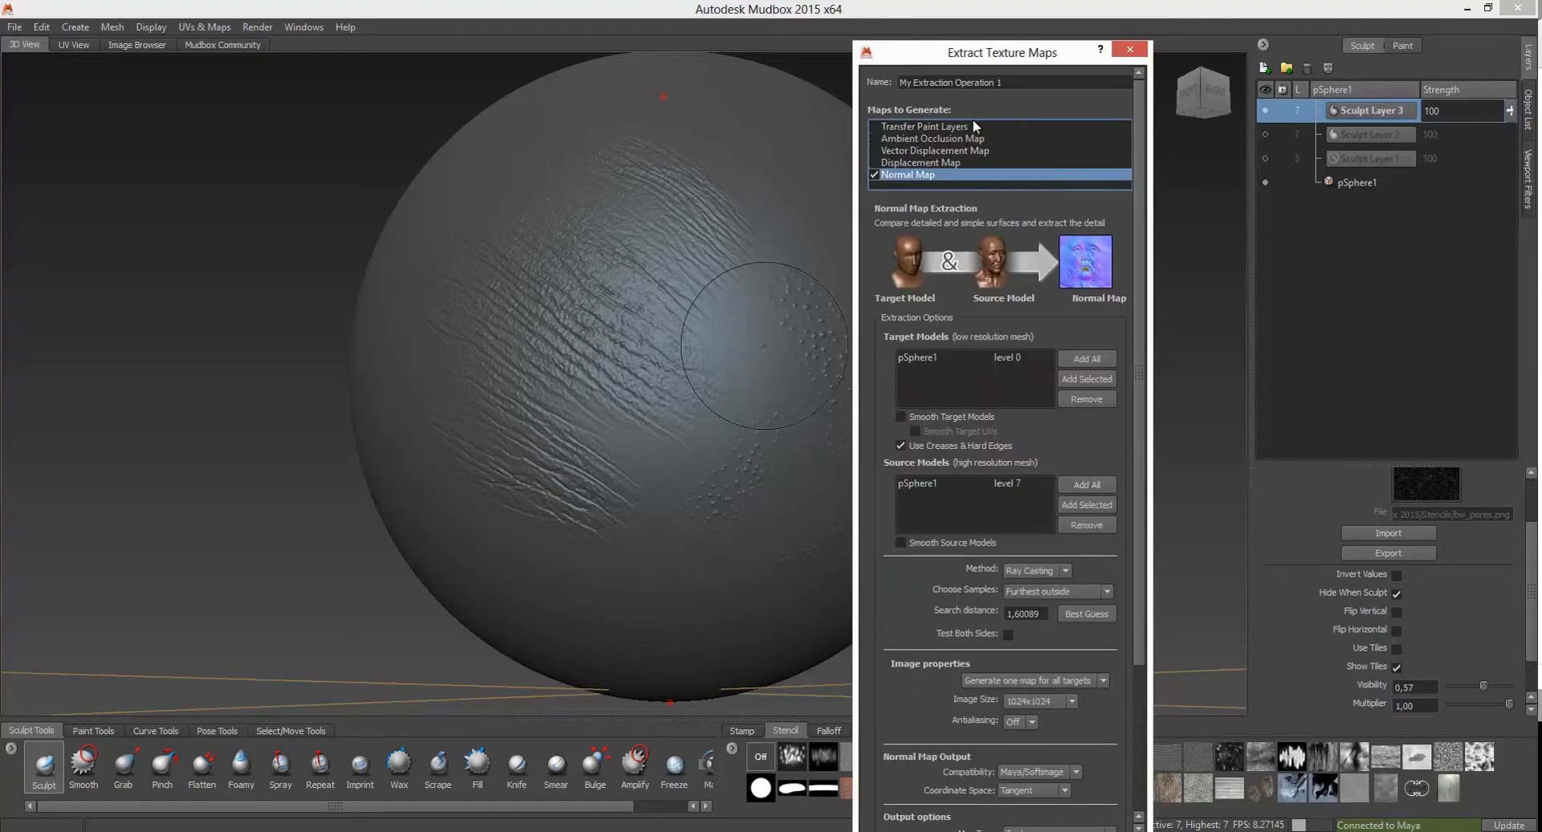
pyautogui.moveTo(982, 57); pyautogui.dragTo(957, 26)
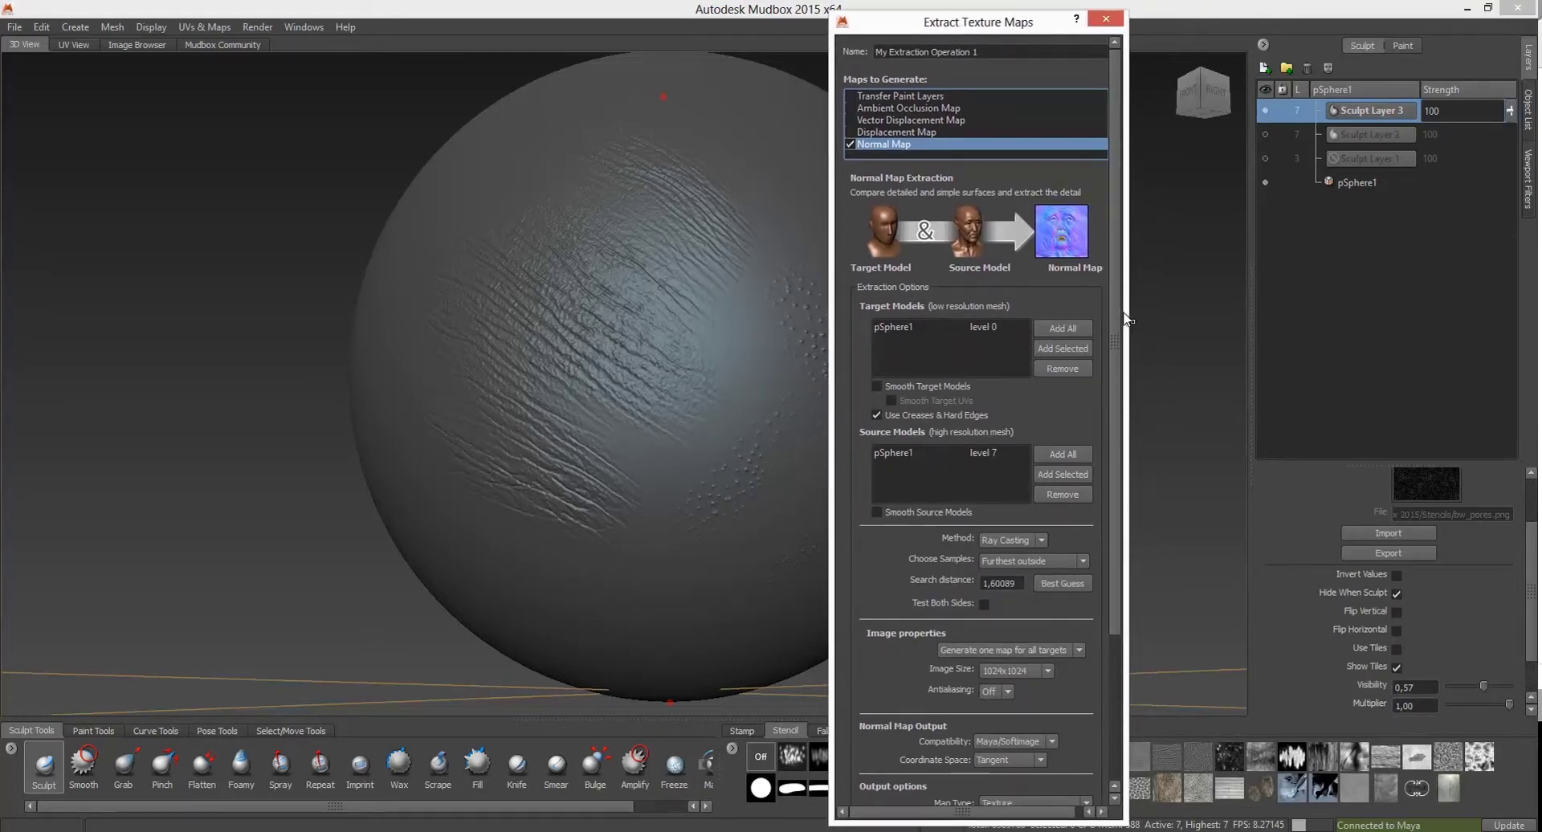
pyautogui.moveTo(1113, 278); pyautogui.dragTo(1111, 313)
pyautogui.moveTo(1025, 28); pyautogui.dragTo(971, 20)
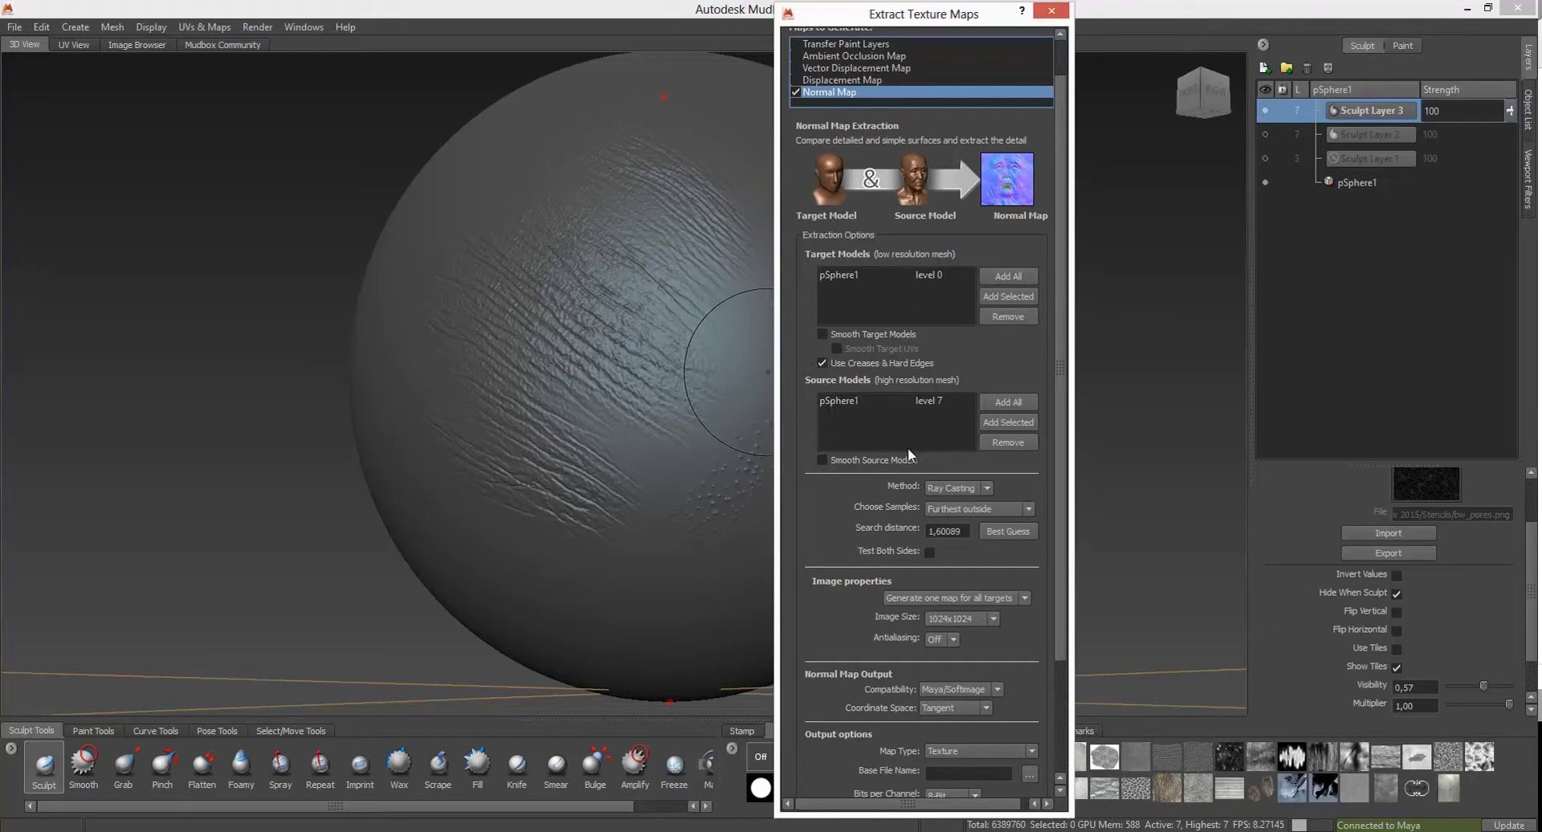
# Set the subdivision level of the pSphere1 source model to level 0
pyautogui.click(983, 426)
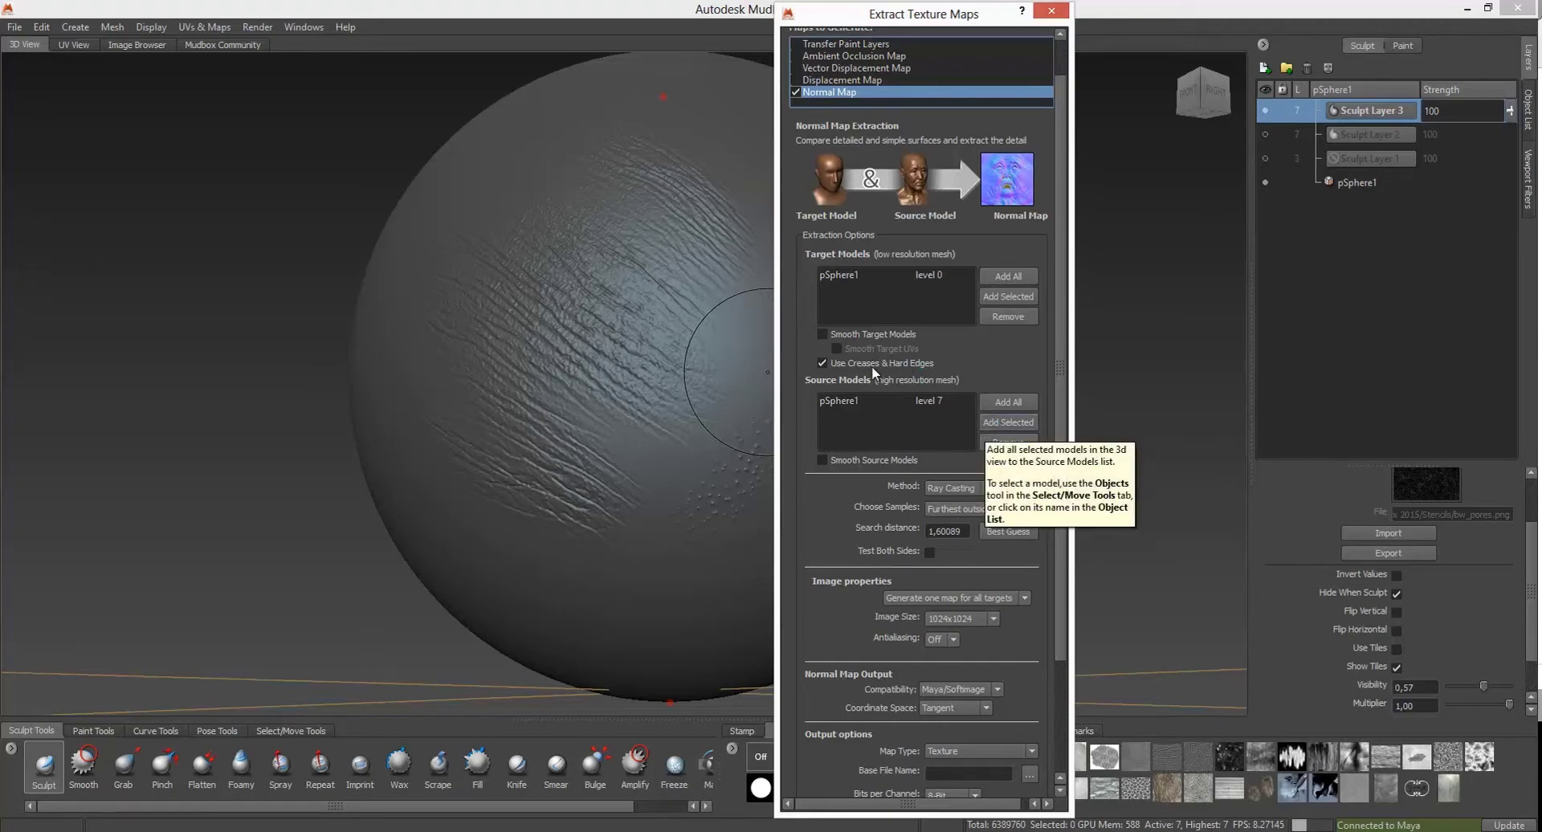
pyautogui.click(928, 402)
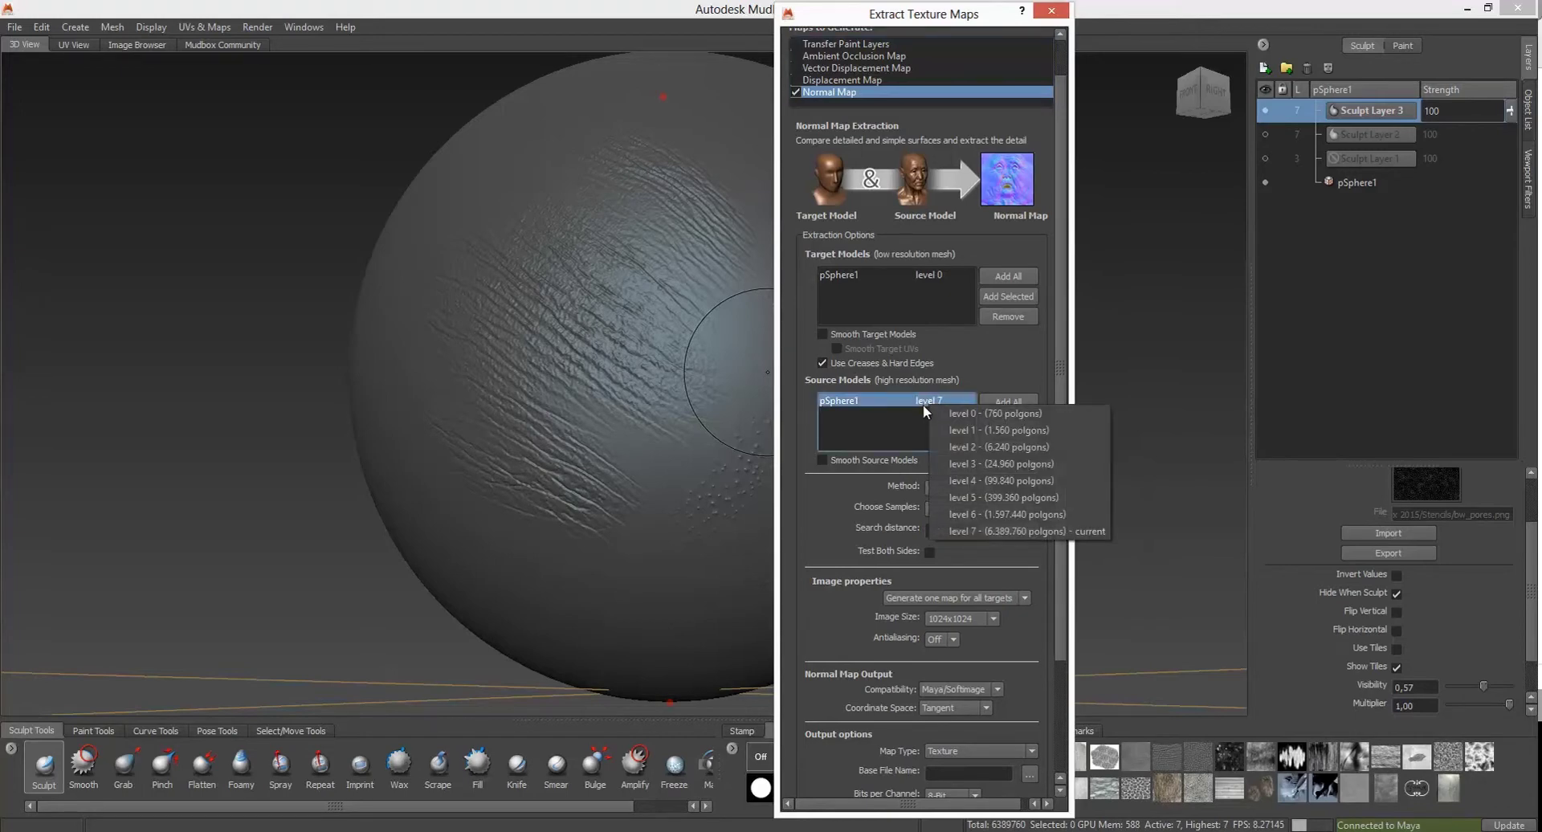
pyautogui.click(953, 413)
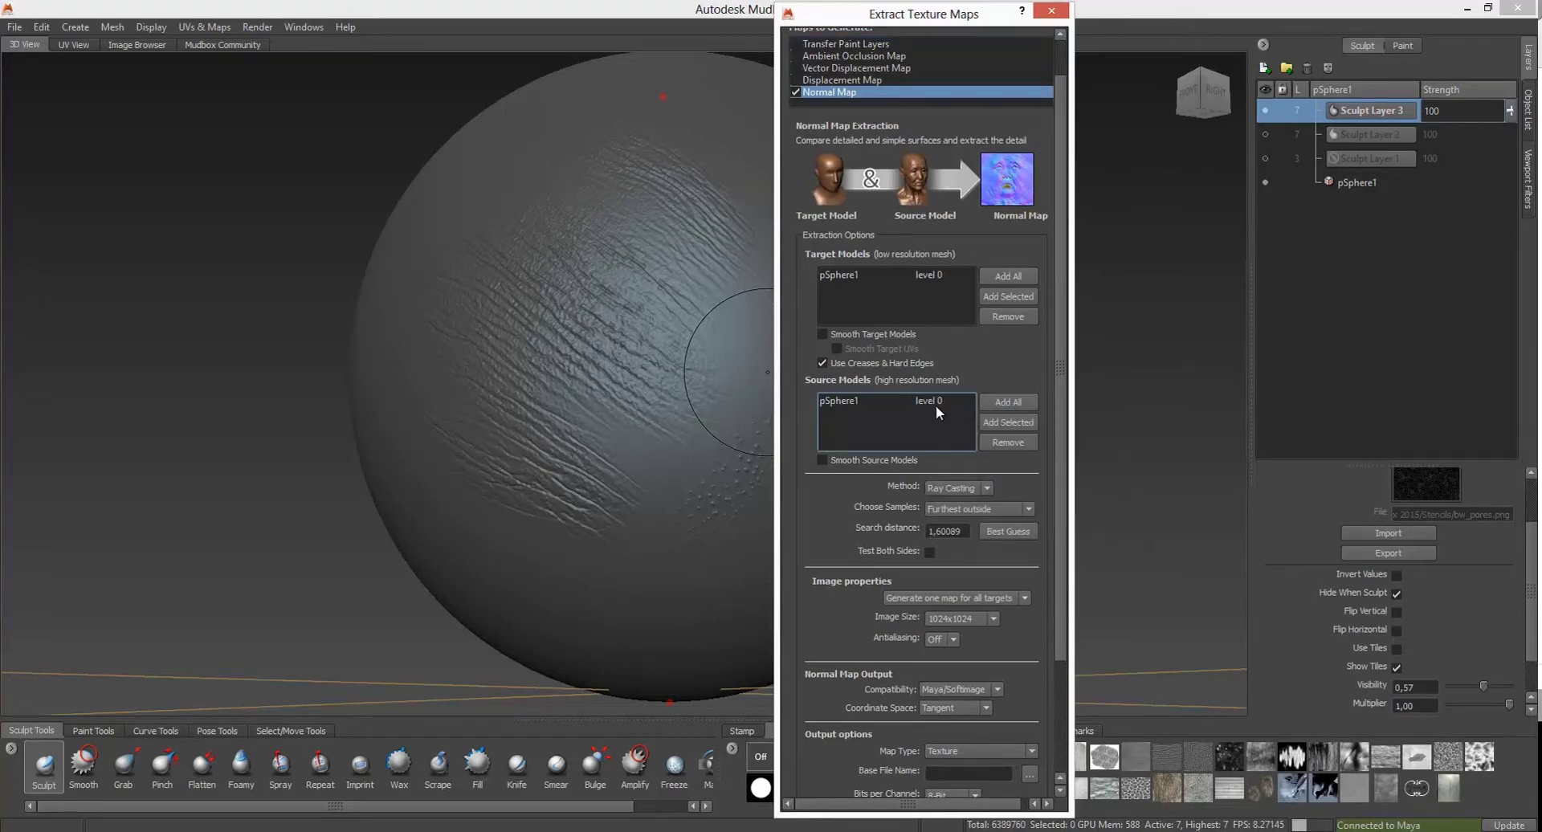
pyautogui.click(933, 399)
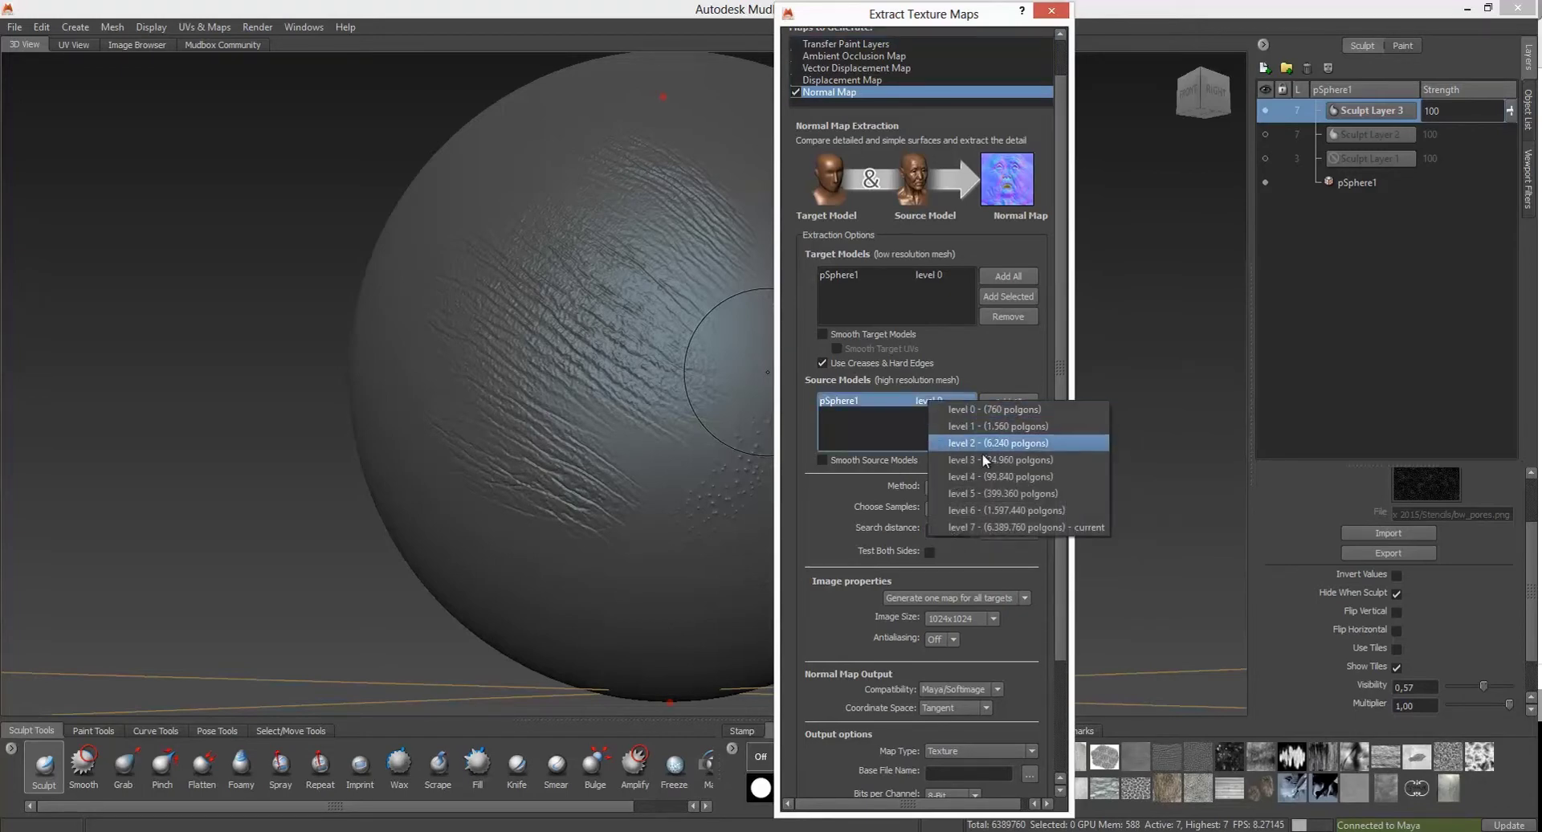
pyautogui.click(1010, 366)
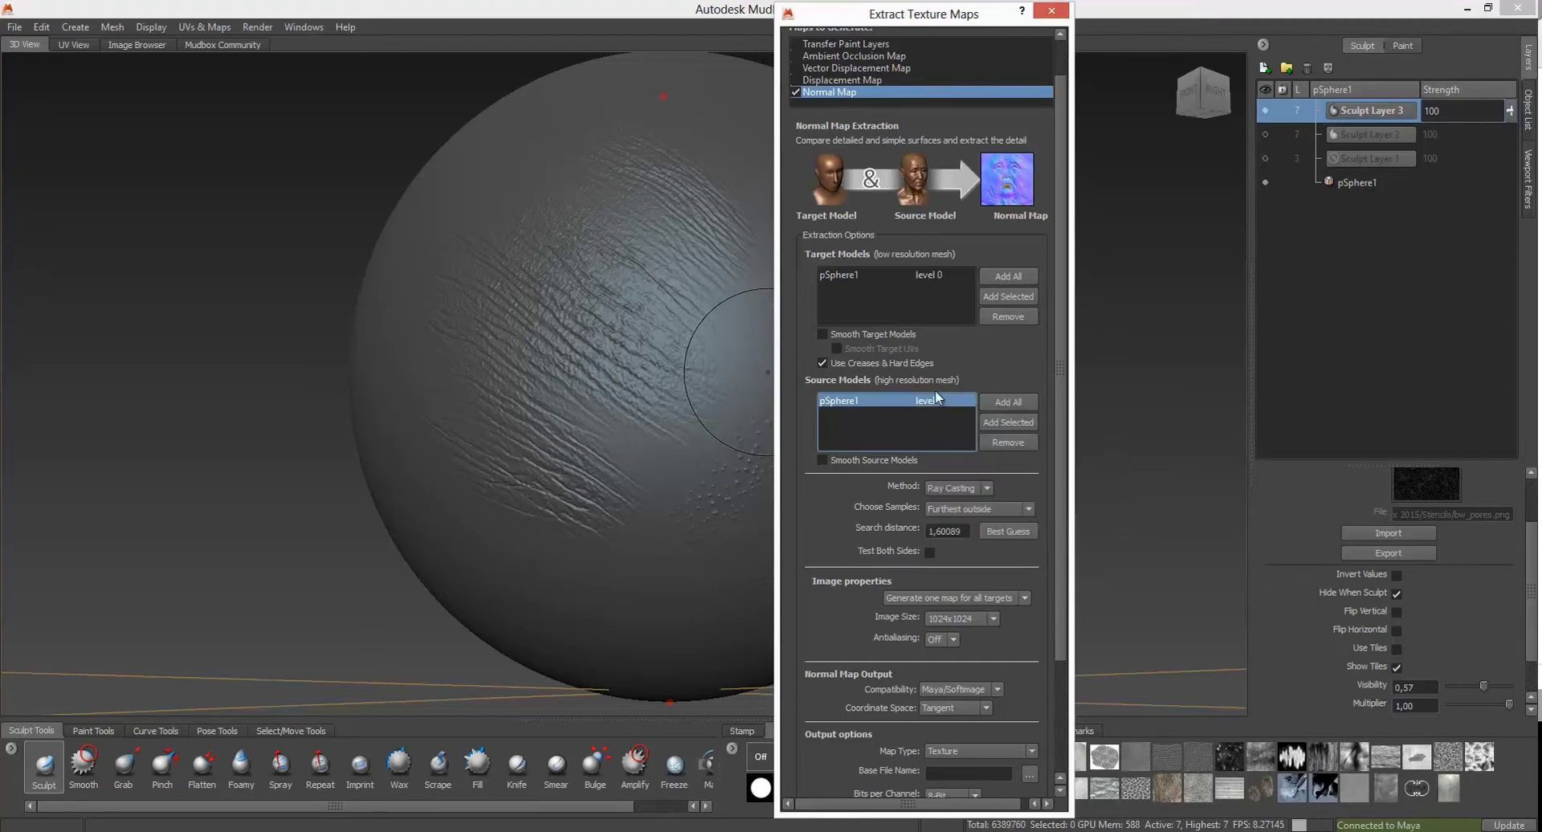
# Remove pSphere1 from the source models, select the sphere in the scene, add it back as the source, and deselect it
pyautogui.click(1005, 447)
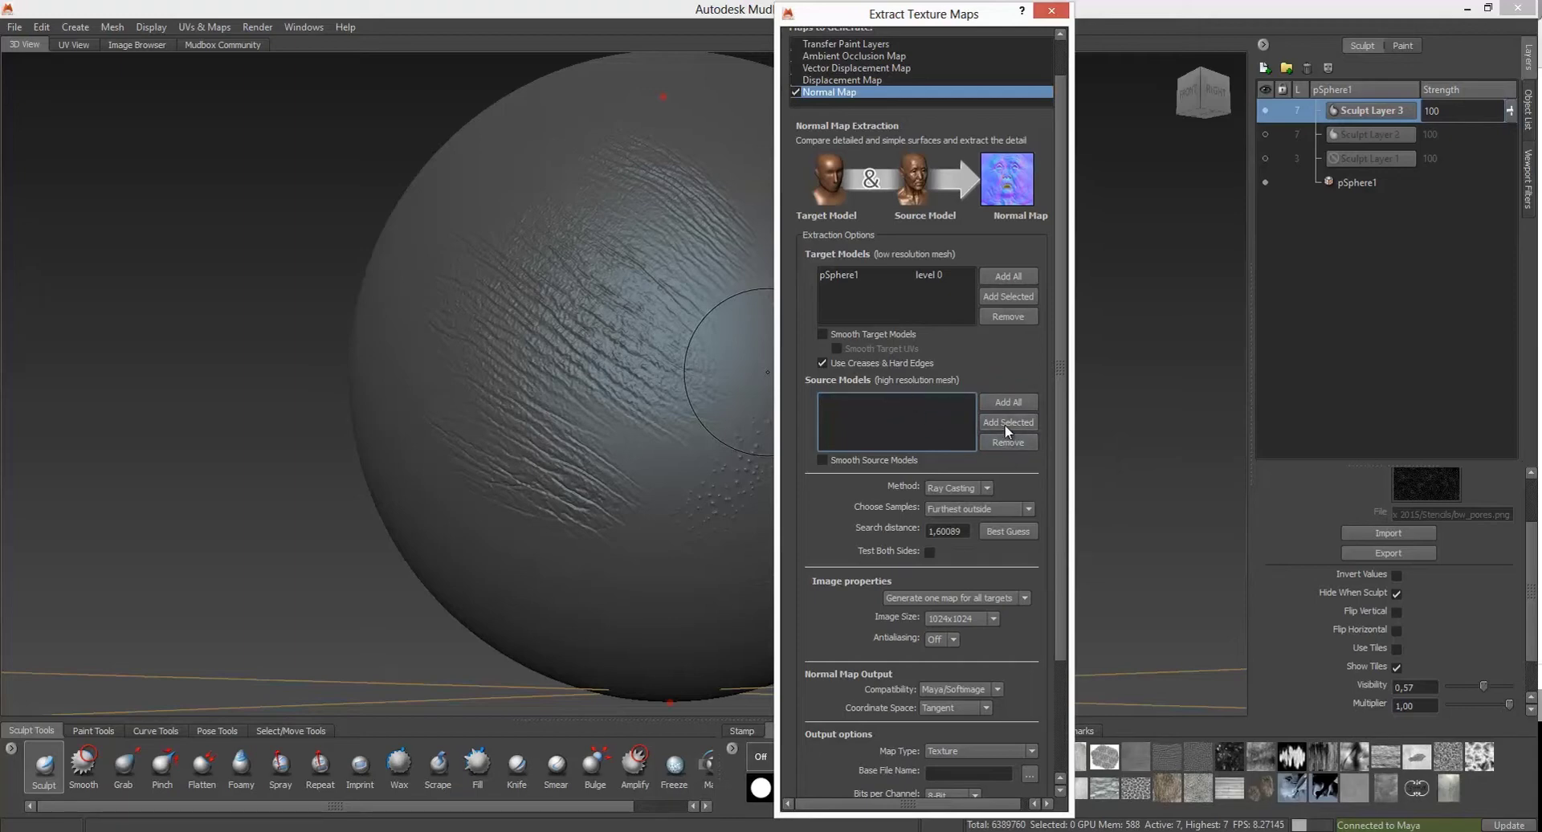
pyautogui.rightClick(514, 219)
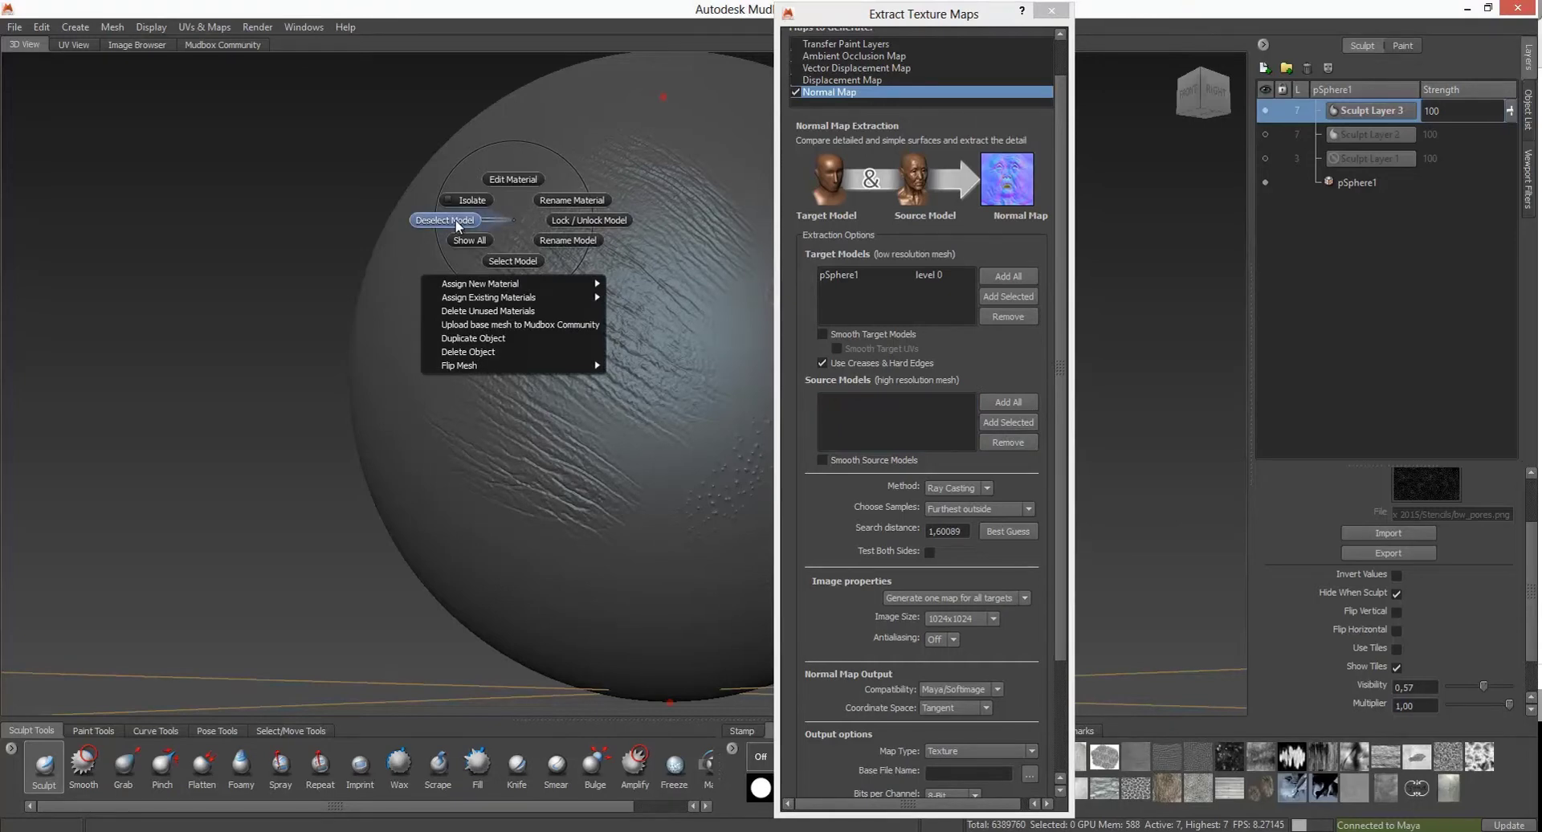
pyautogui.click(514, 260)
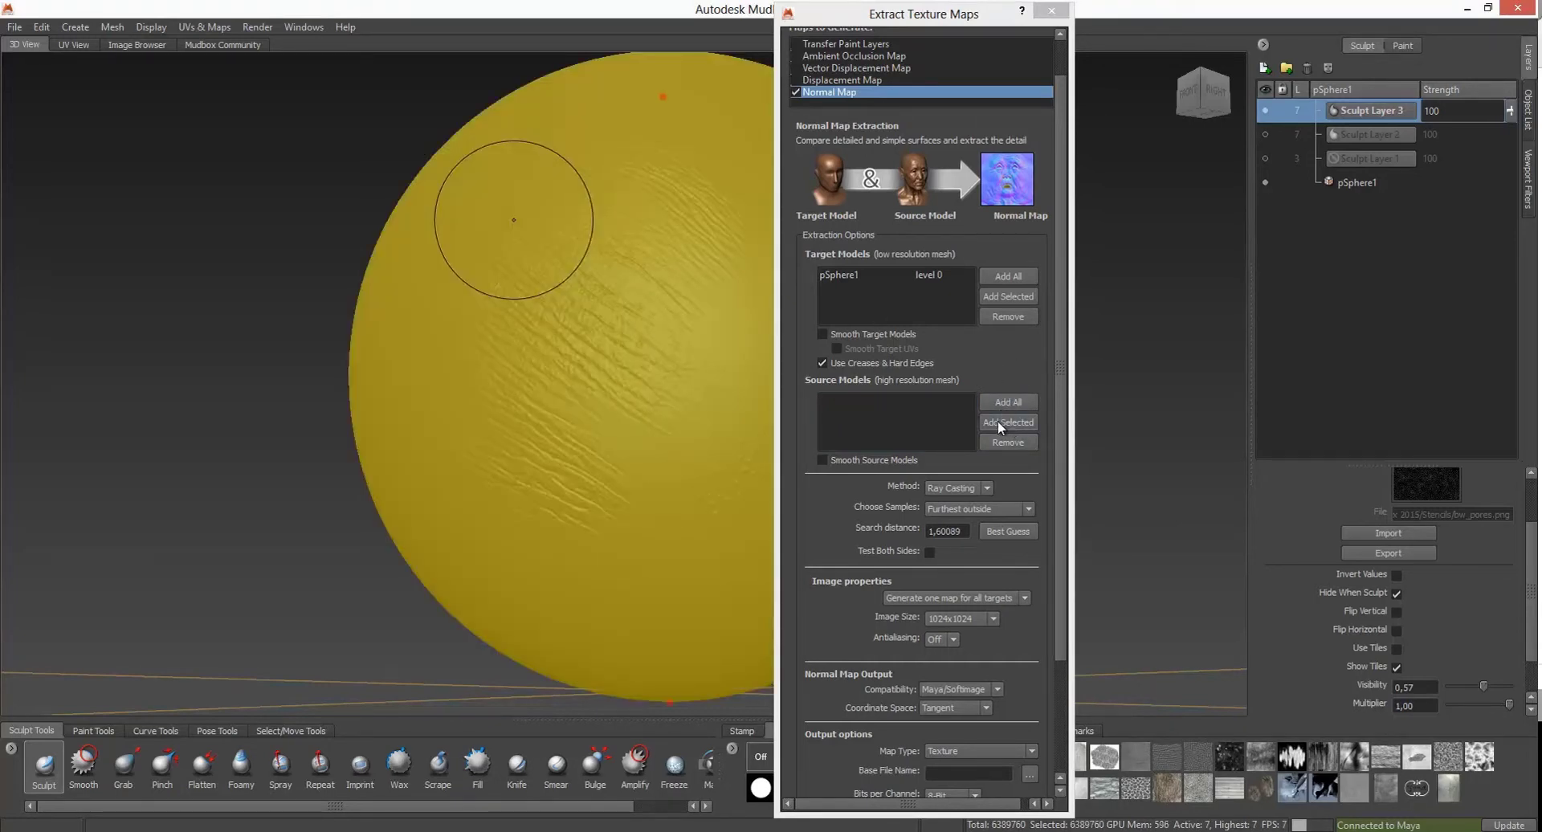
pyautogui.click(1009, 423)
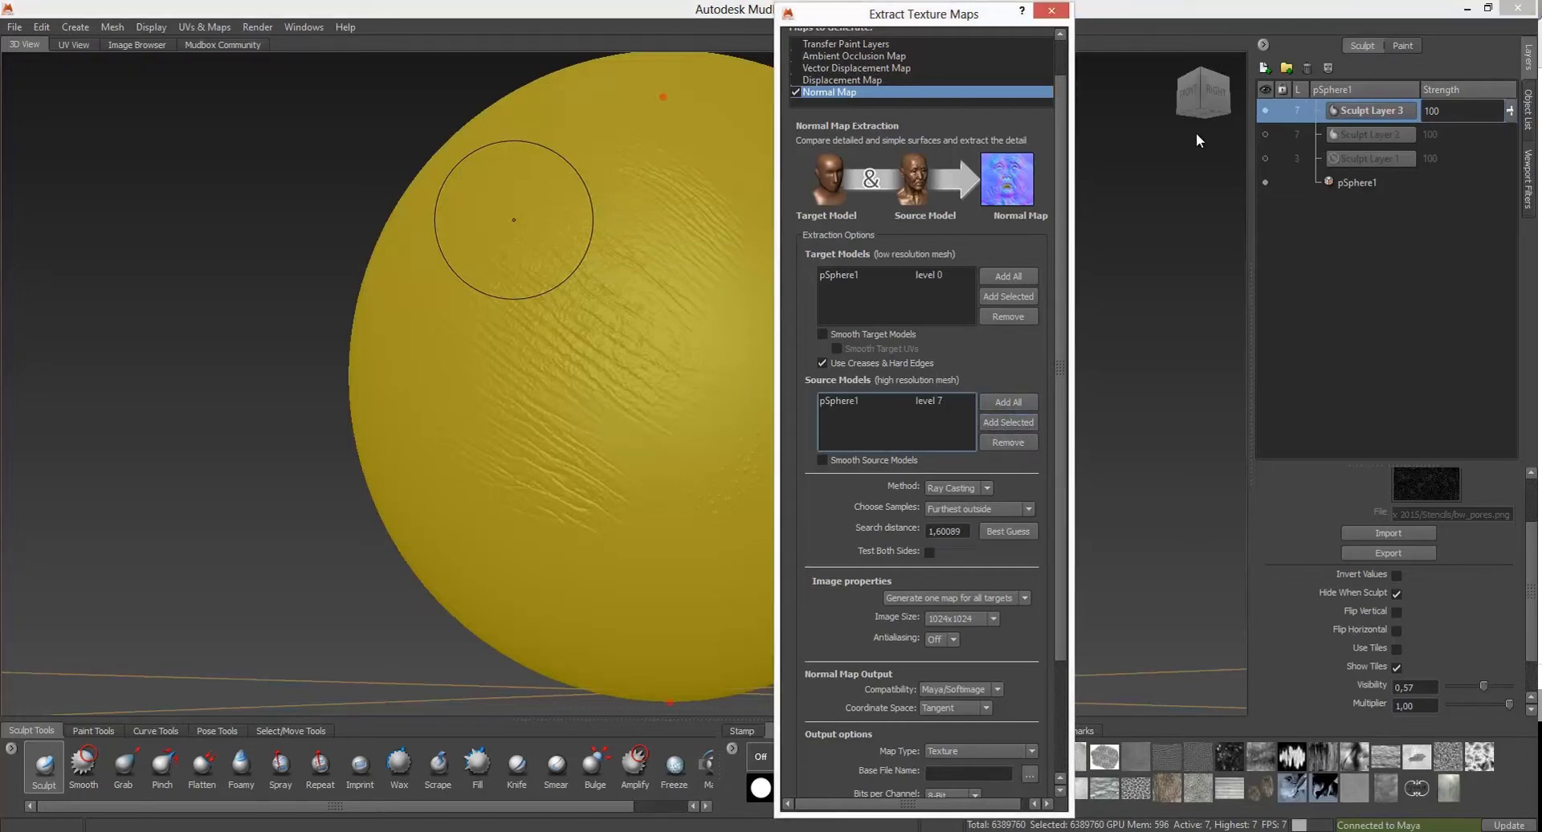
pyautogui.click(564, 272)
# Keep Ray Casting as the extraction method and set the search distance with Best Guess
pyautogui.moveTo(1061, 230); pyautogui.dragTo(1062, 326)
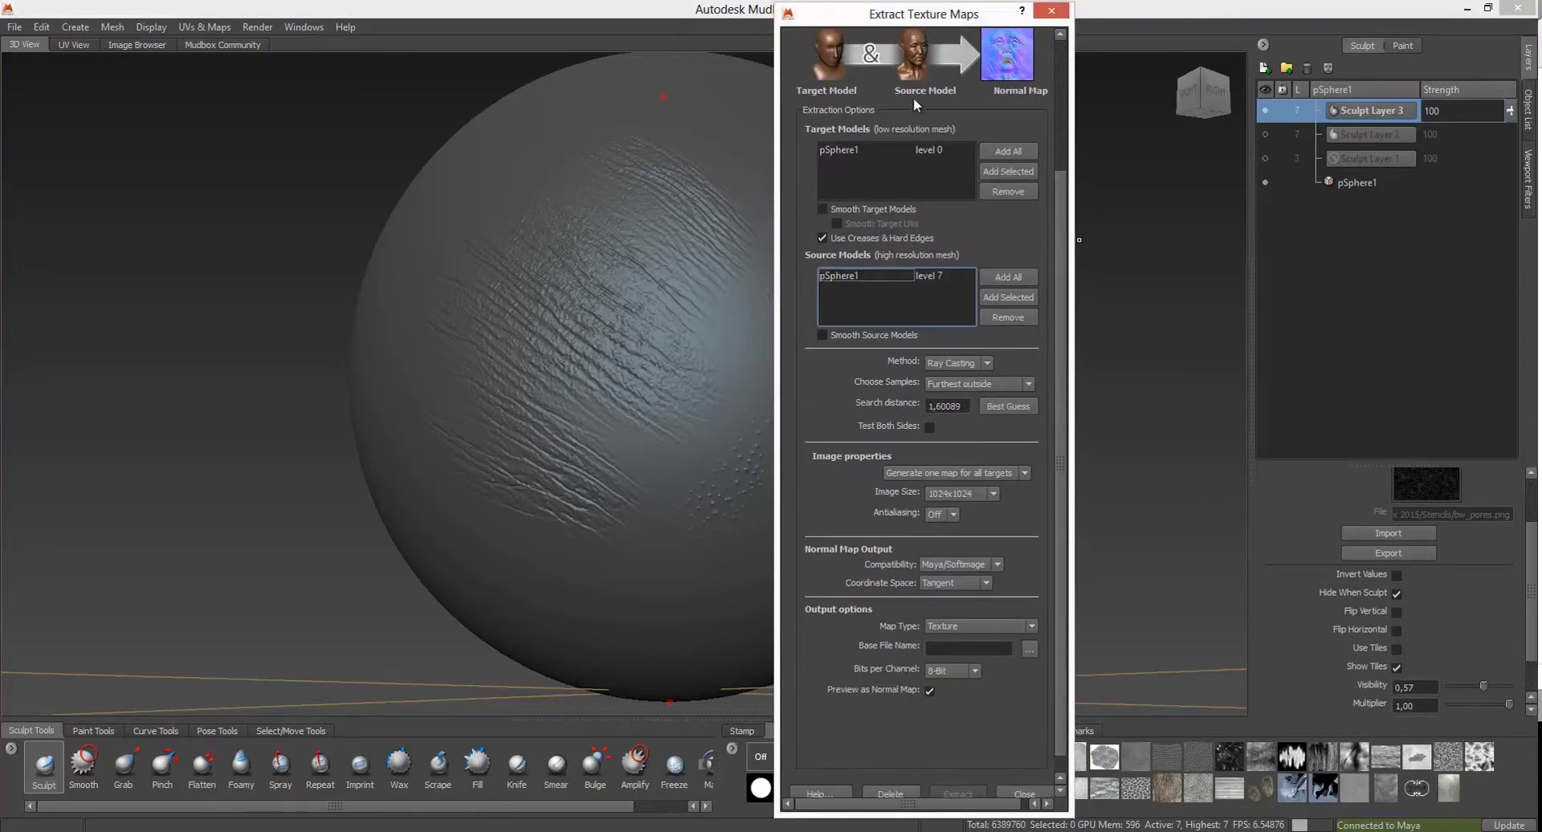
pyautogui.click(988, 364)
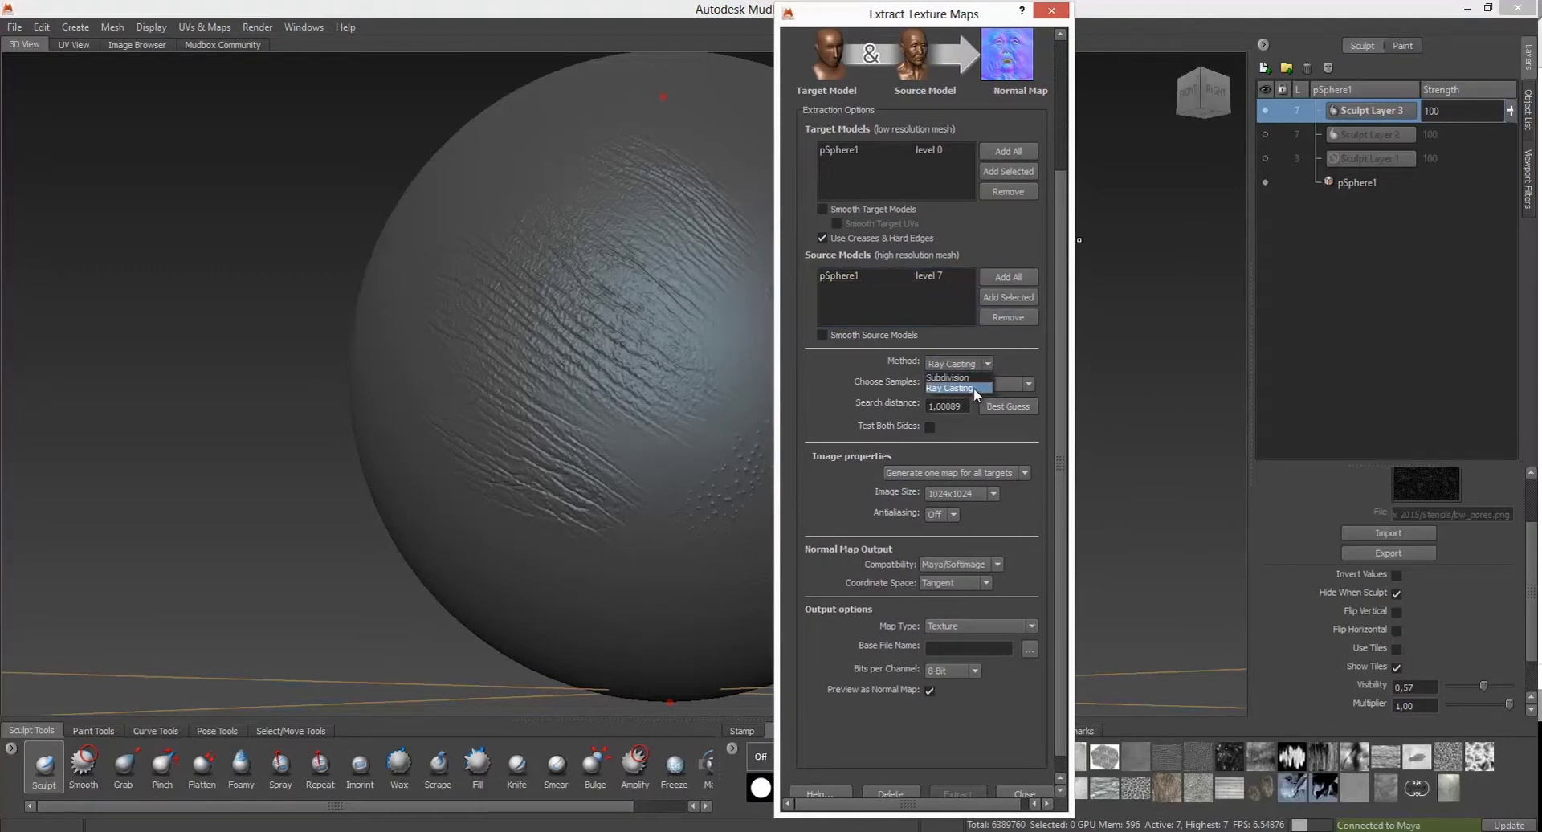
pyautogui.click(991, 345)
pyautogui.click(1005, 410)
pyautogui.scroll(-1, 1062, 322)
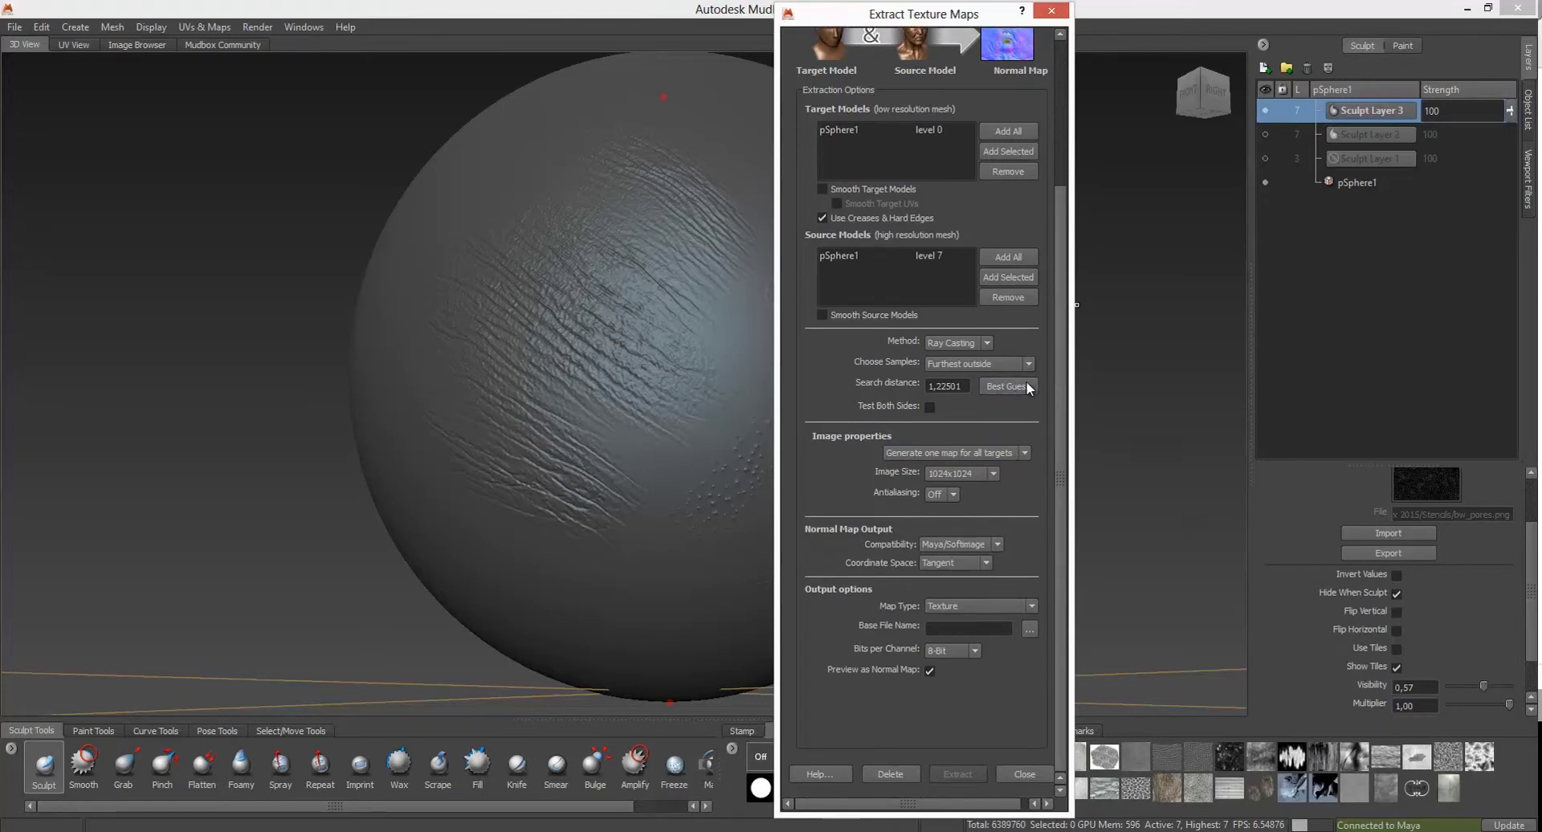
# Keep the image size at 1024x1024 and set antialiasing to 2X
pyautogui.click(995, 474)
pyautogui.click(981, 506)
pyautogui.click(996, 474)
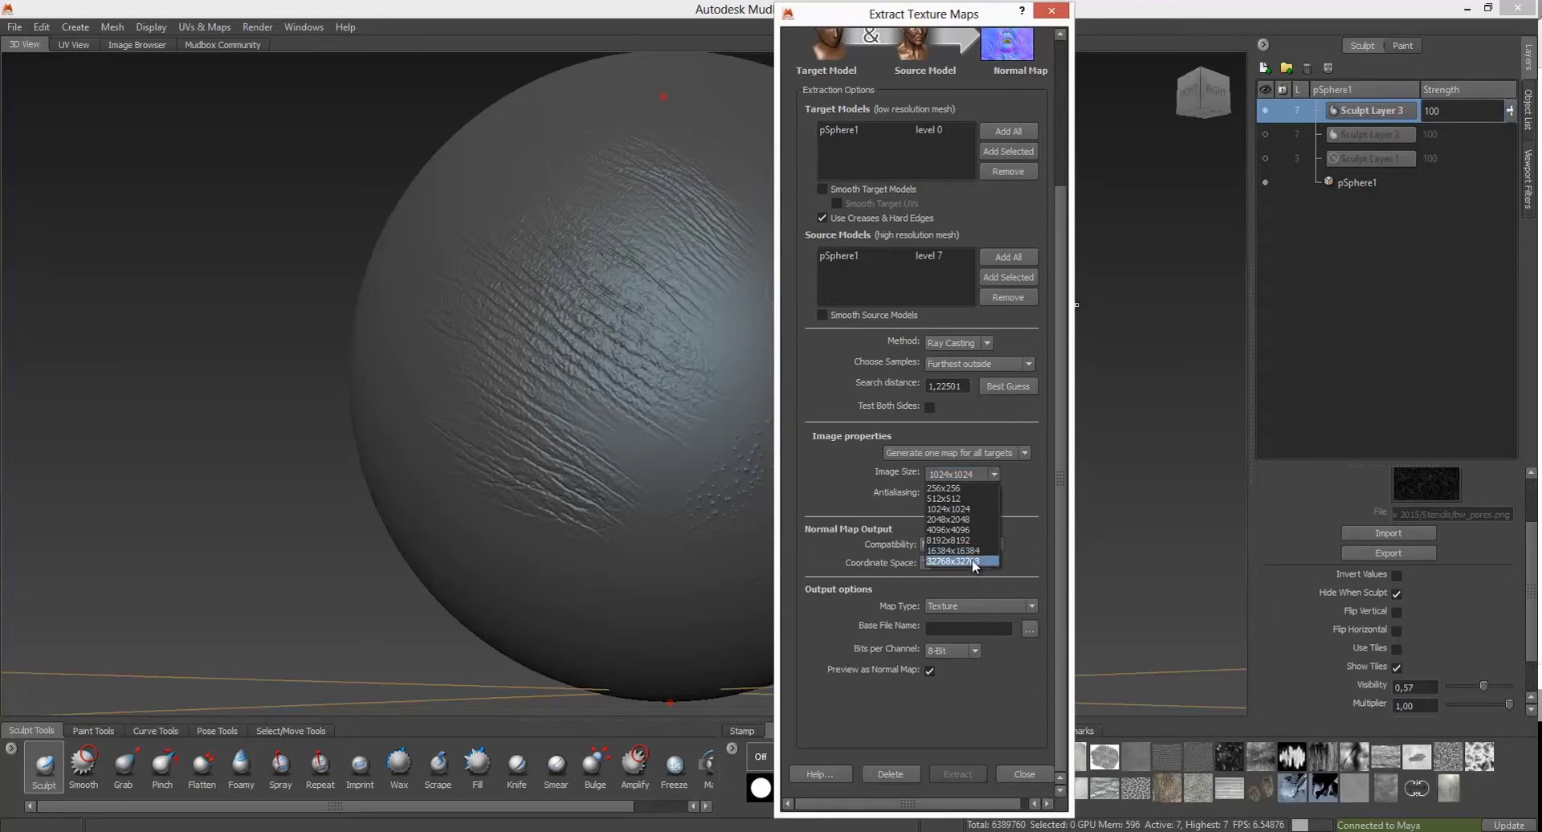
pyautogui.click(1019, 478)
pyautogui.click(998, 474)
pyautogui.click(1023, 479)
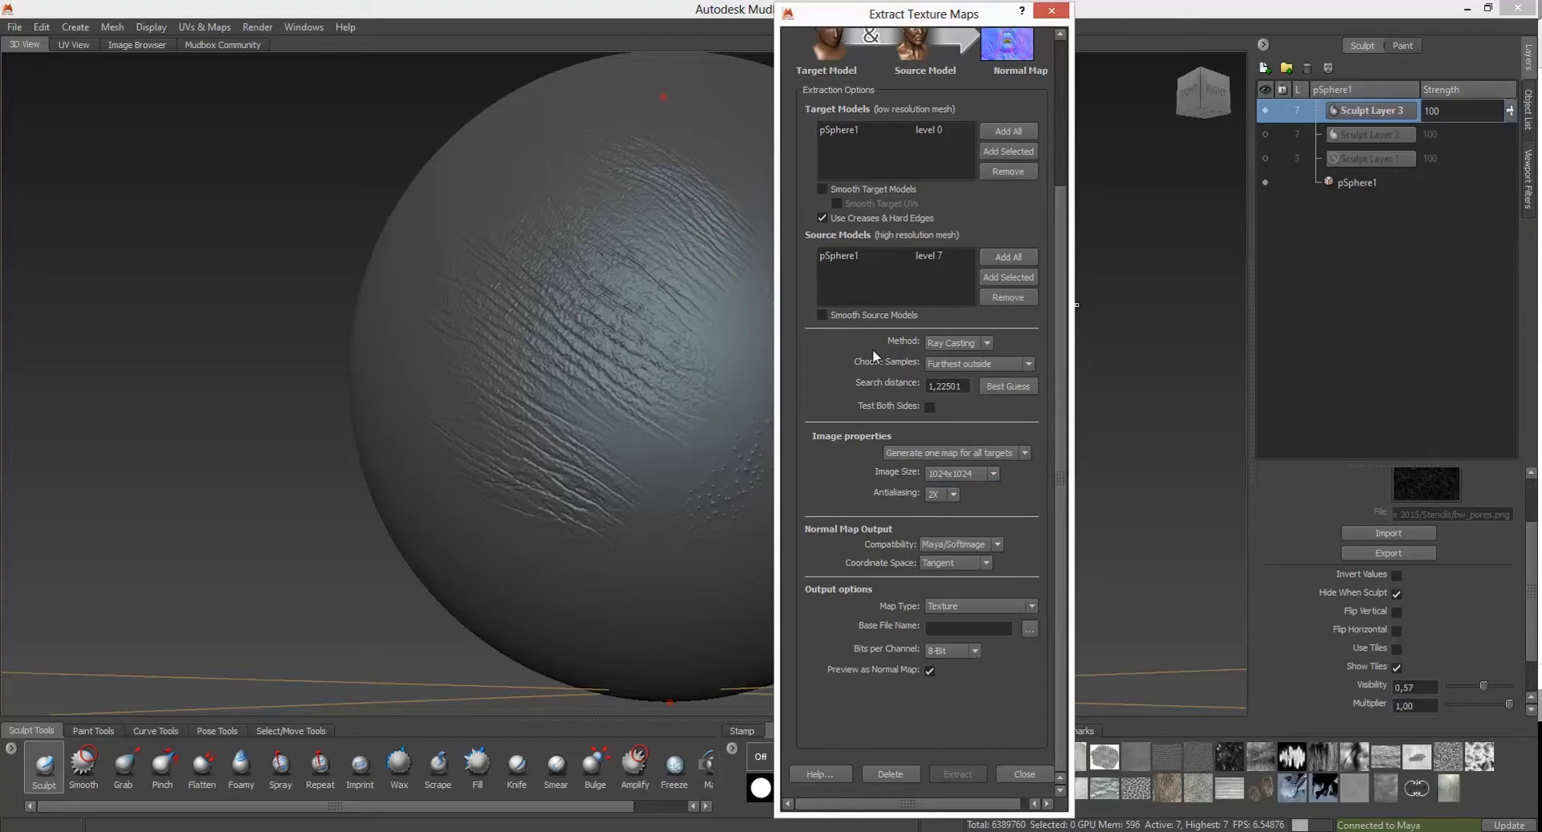
# Keep the normal map compatibility at Maya/Softimage and the output map type at Texture
pyautogui.click(996, 545)
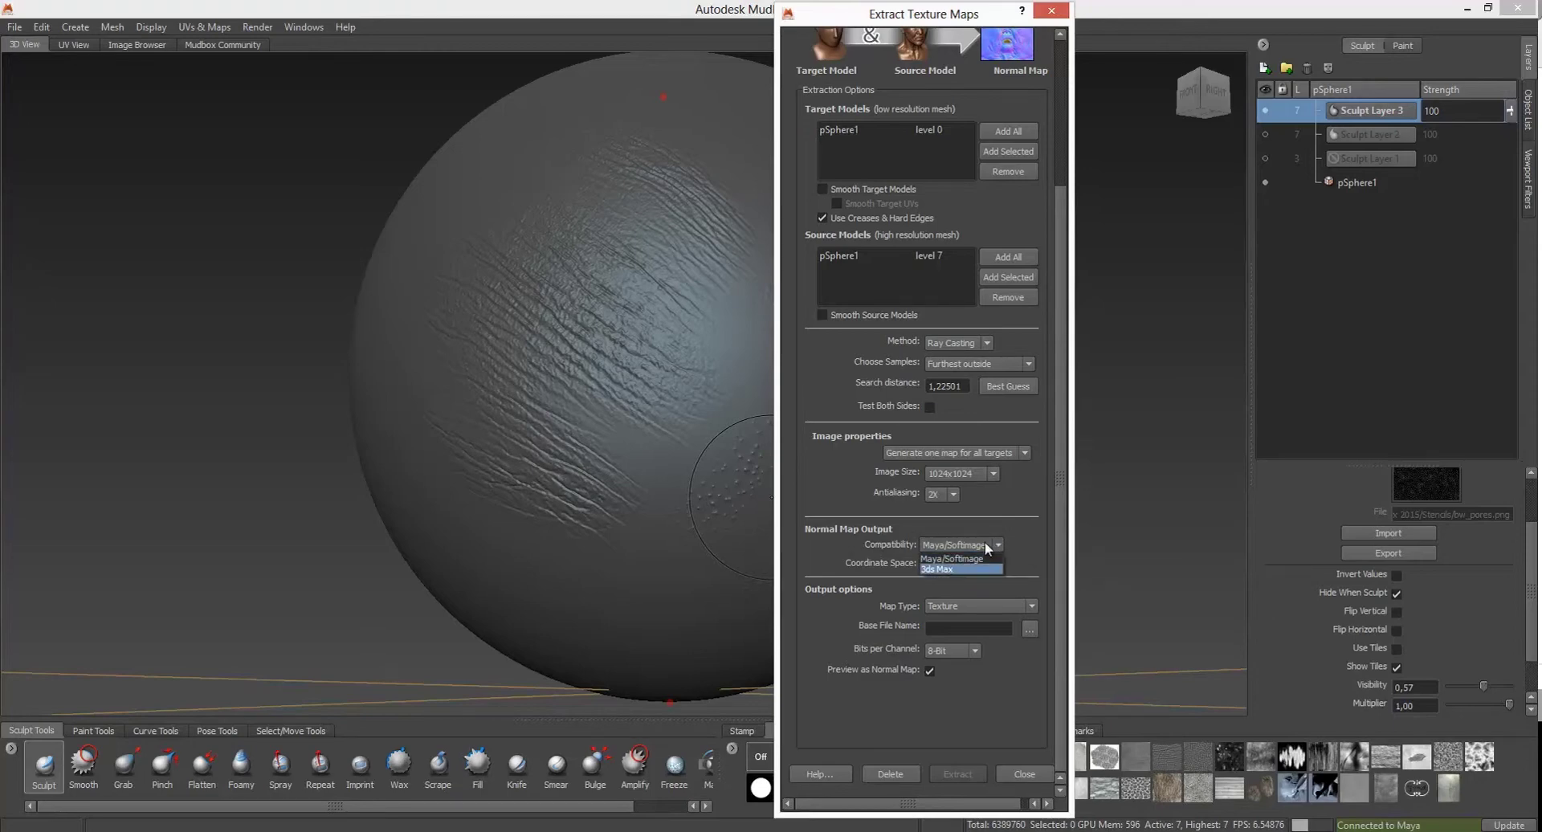
pyautogui.click(997, 544)
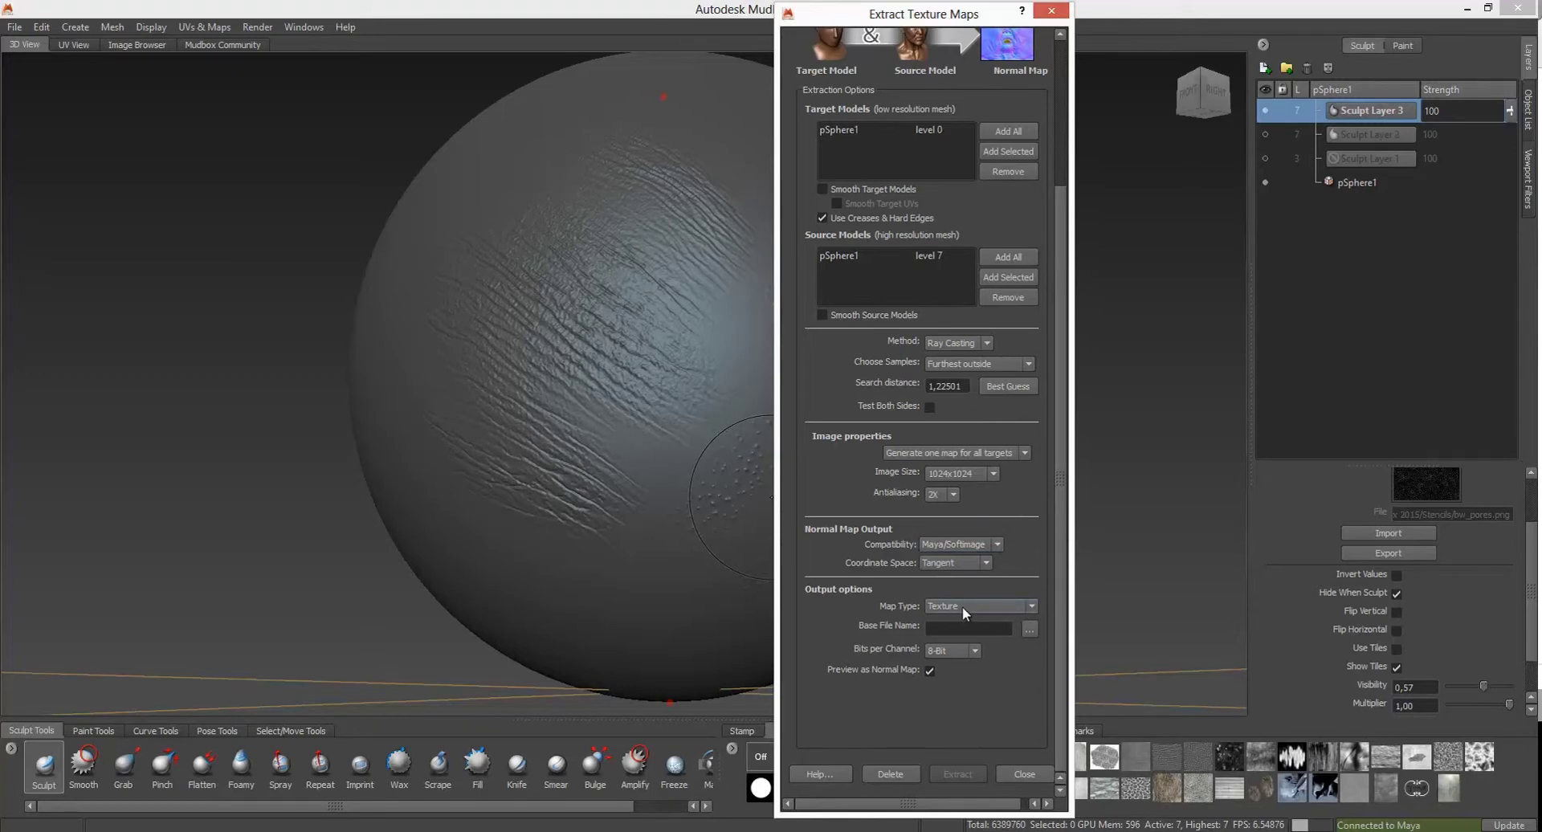
pyautogui.click(1033, 607)
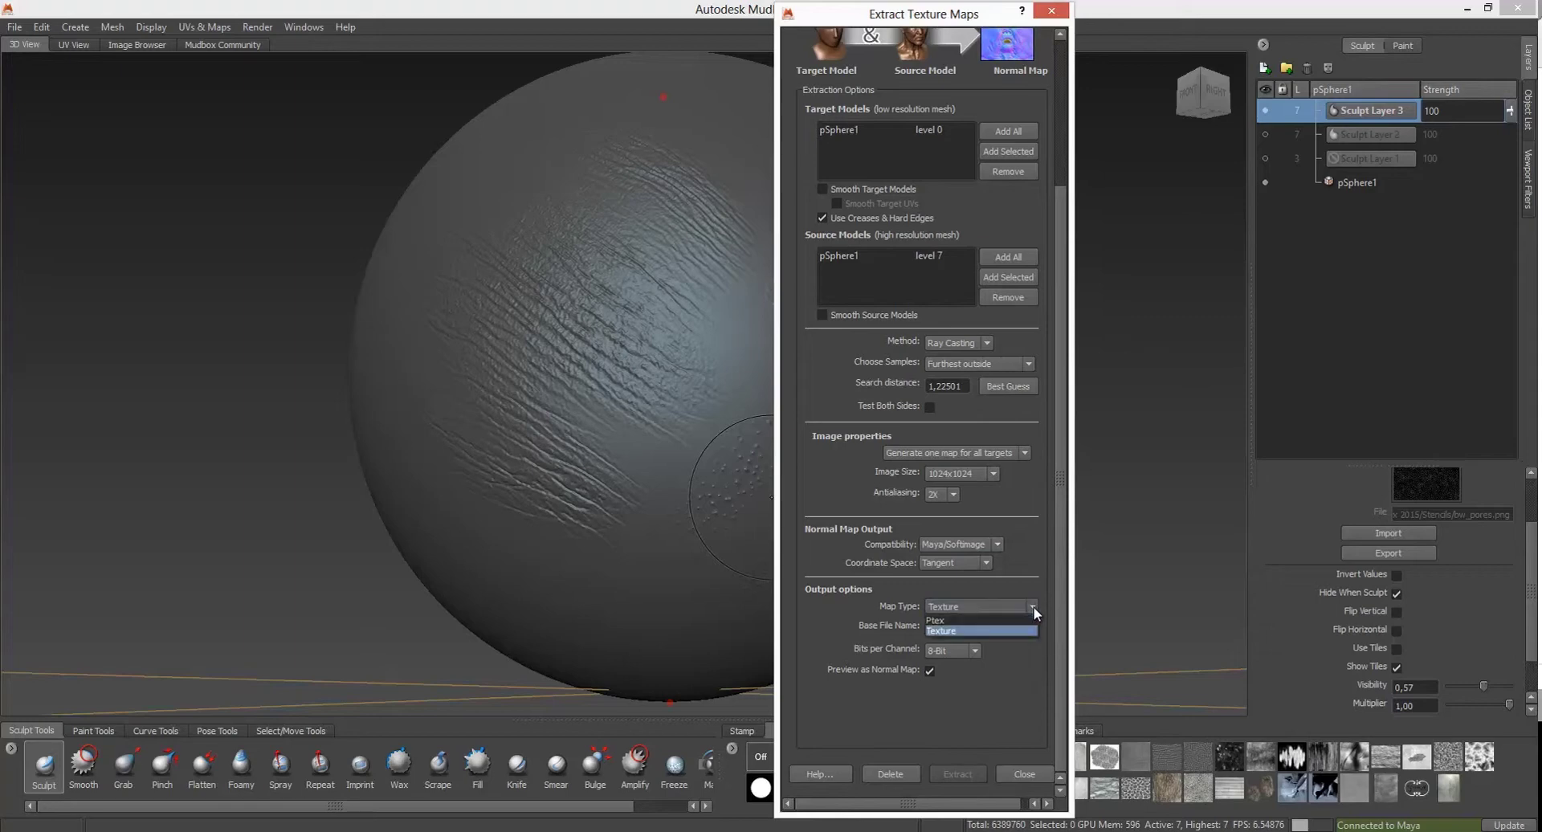
pyautogui.click(1033, 606)
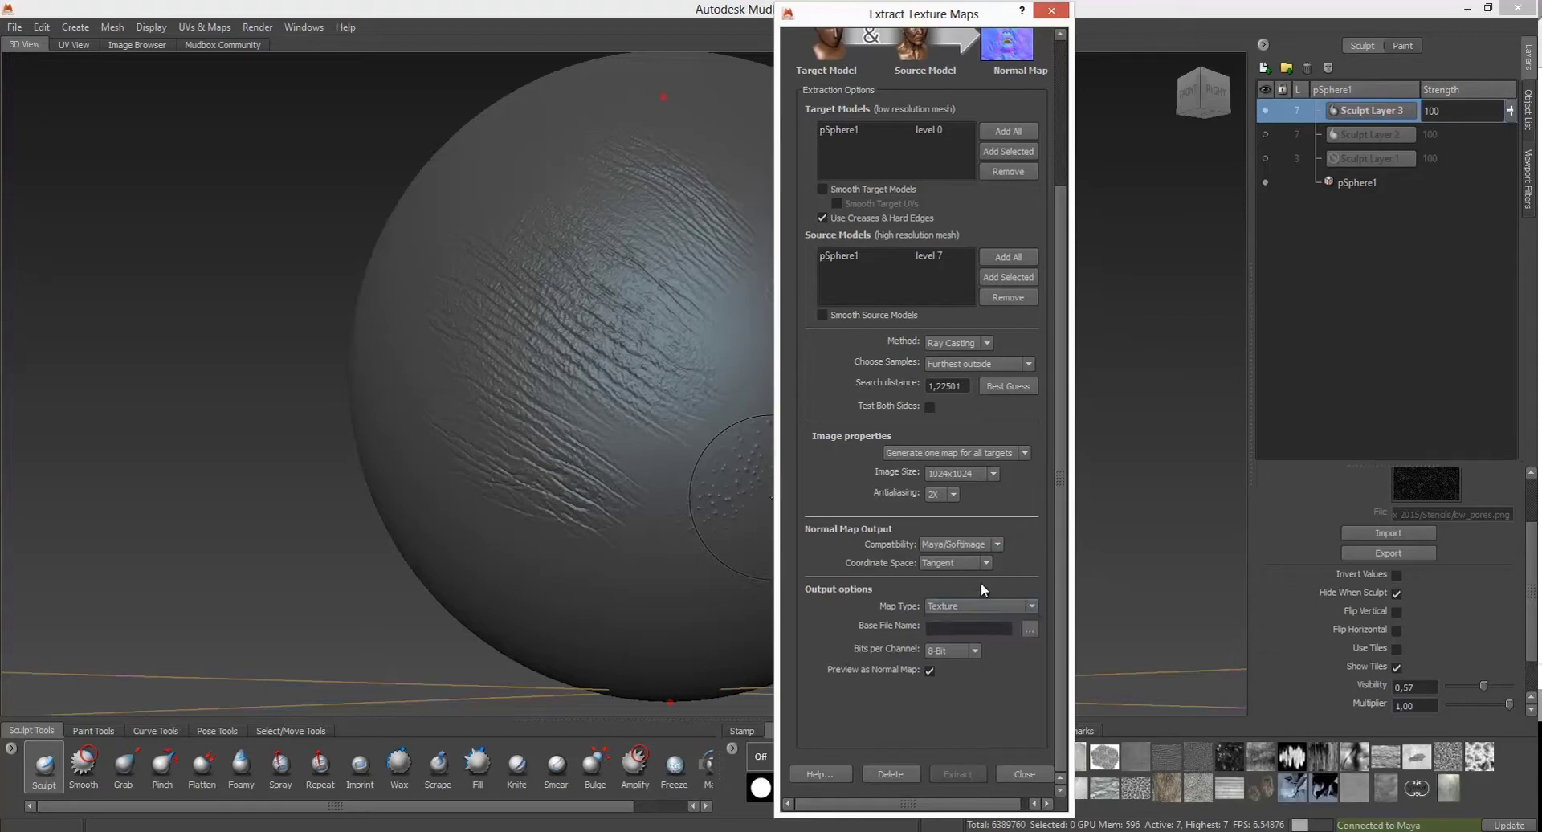
# Set the output base file to a PNG named Ball_Normal_MAP in the Mudbox data folder
pyautogui.click(1031, 631)
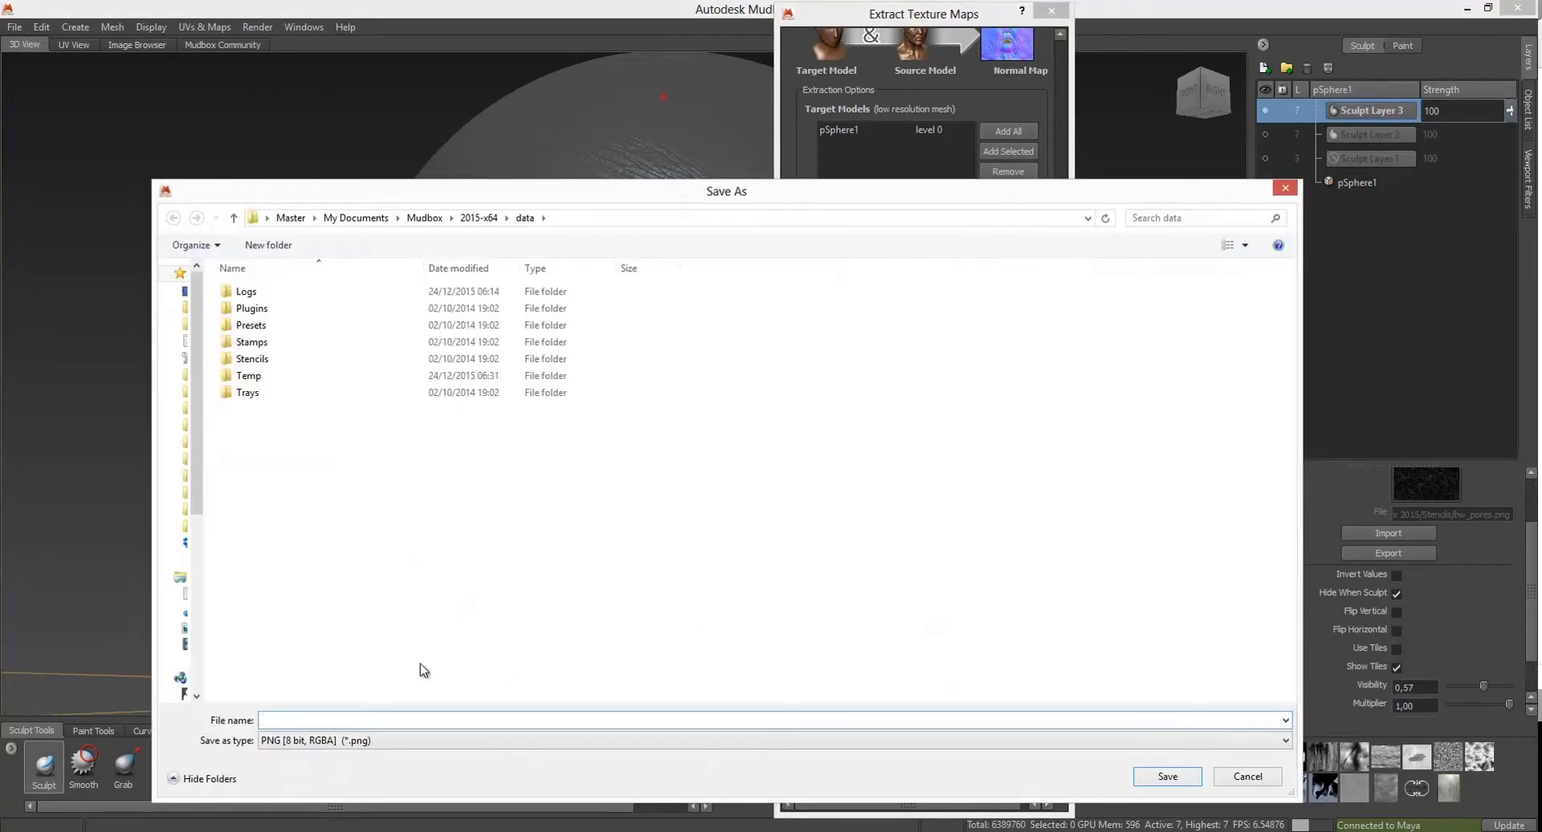
pyautogui.write('Ball_NormalMAP')
pyautogui.press('Left')
pyautogui.write('_')
pyautogui.click(1169, 776)
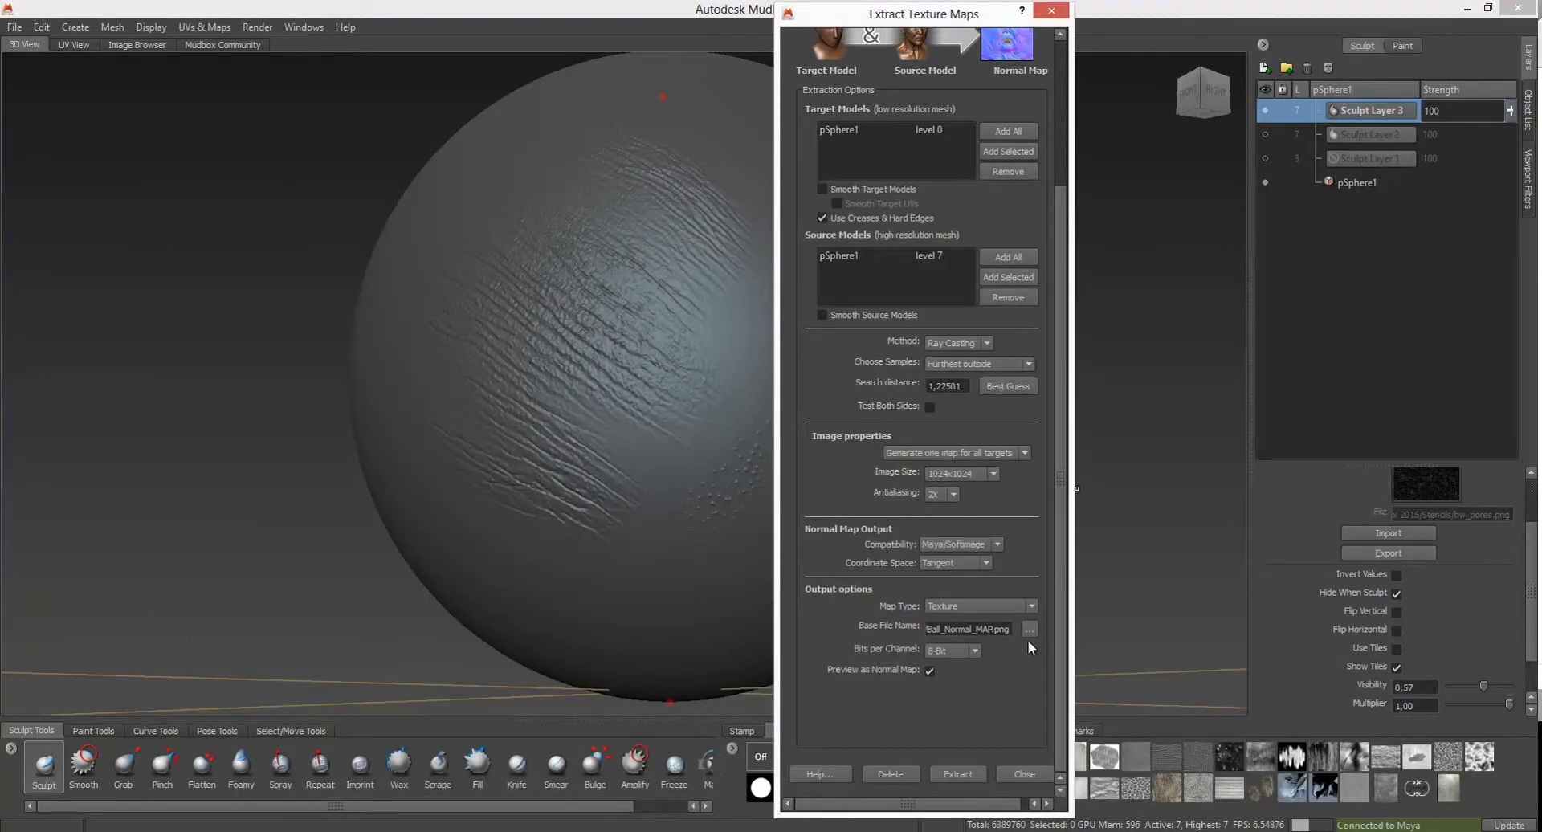
# Extract the normal map at 8-Bit per channel and close the extraction results
pyautogui.click(975, 652)
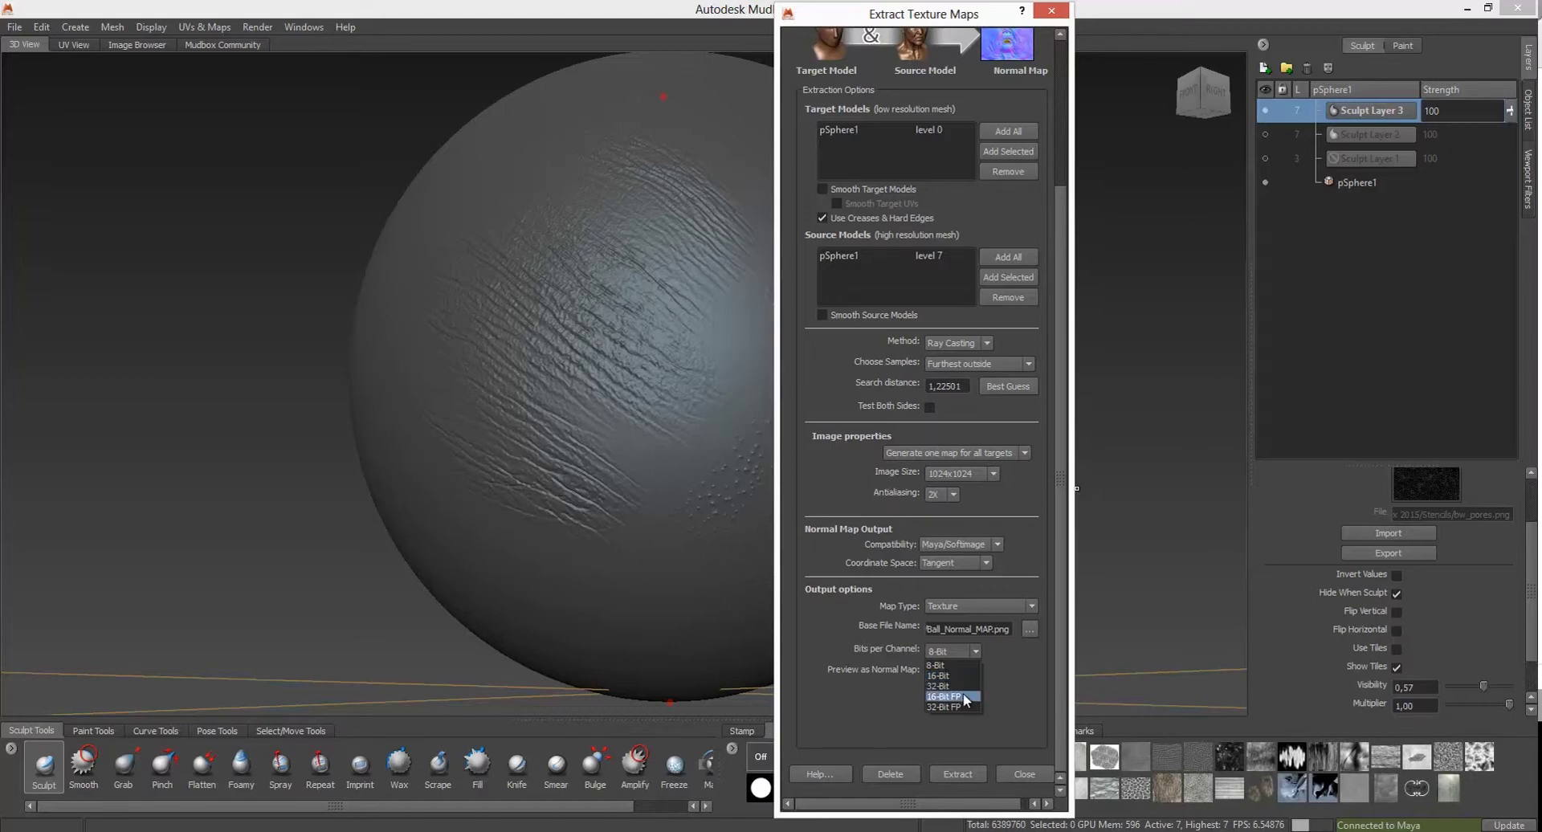
pyautogui.click(1011, 668)
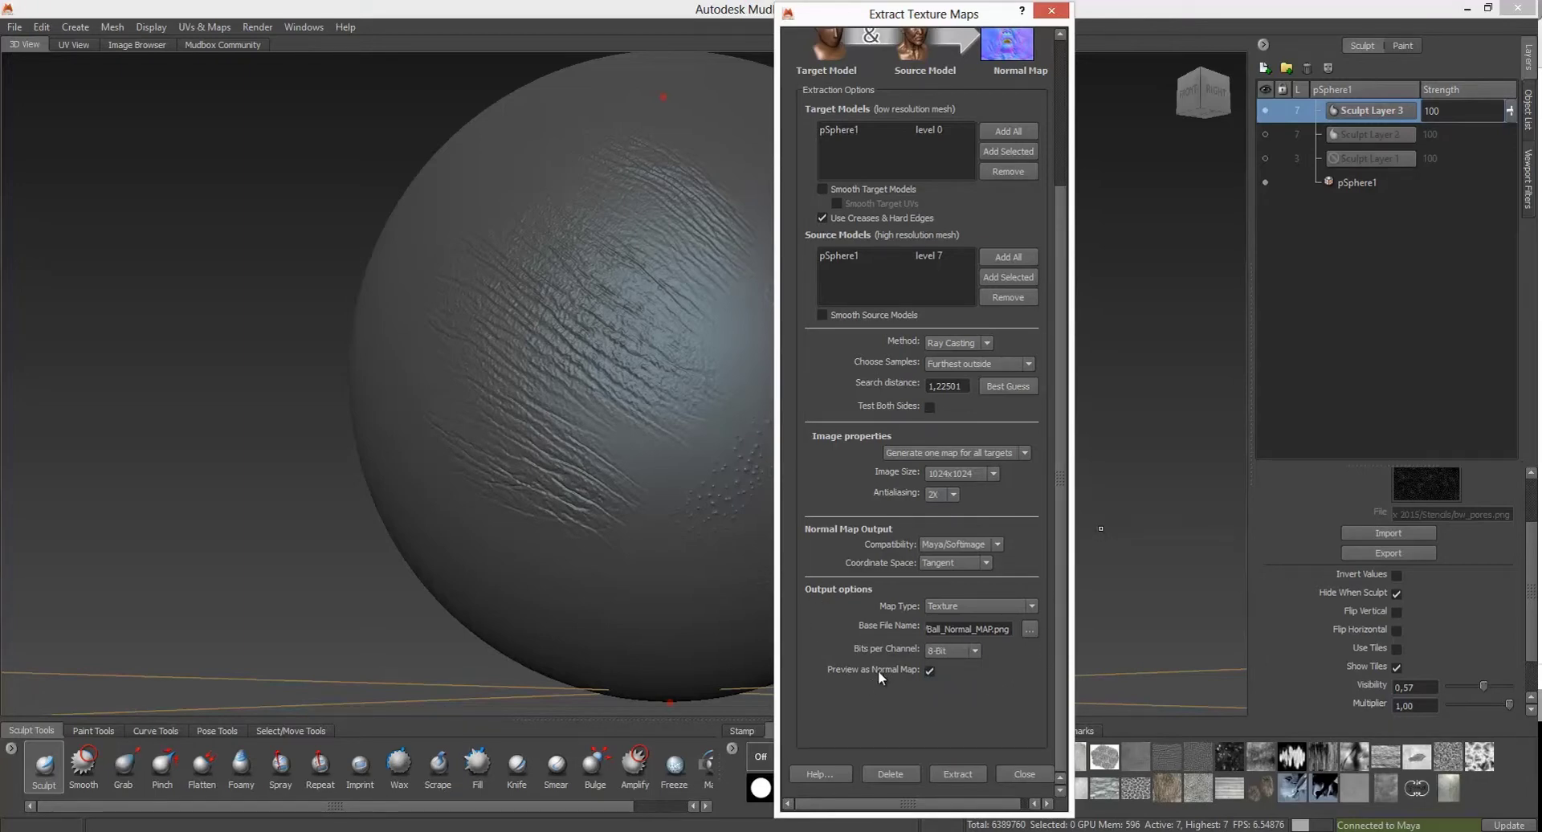
pyautogui.click(956, 774)
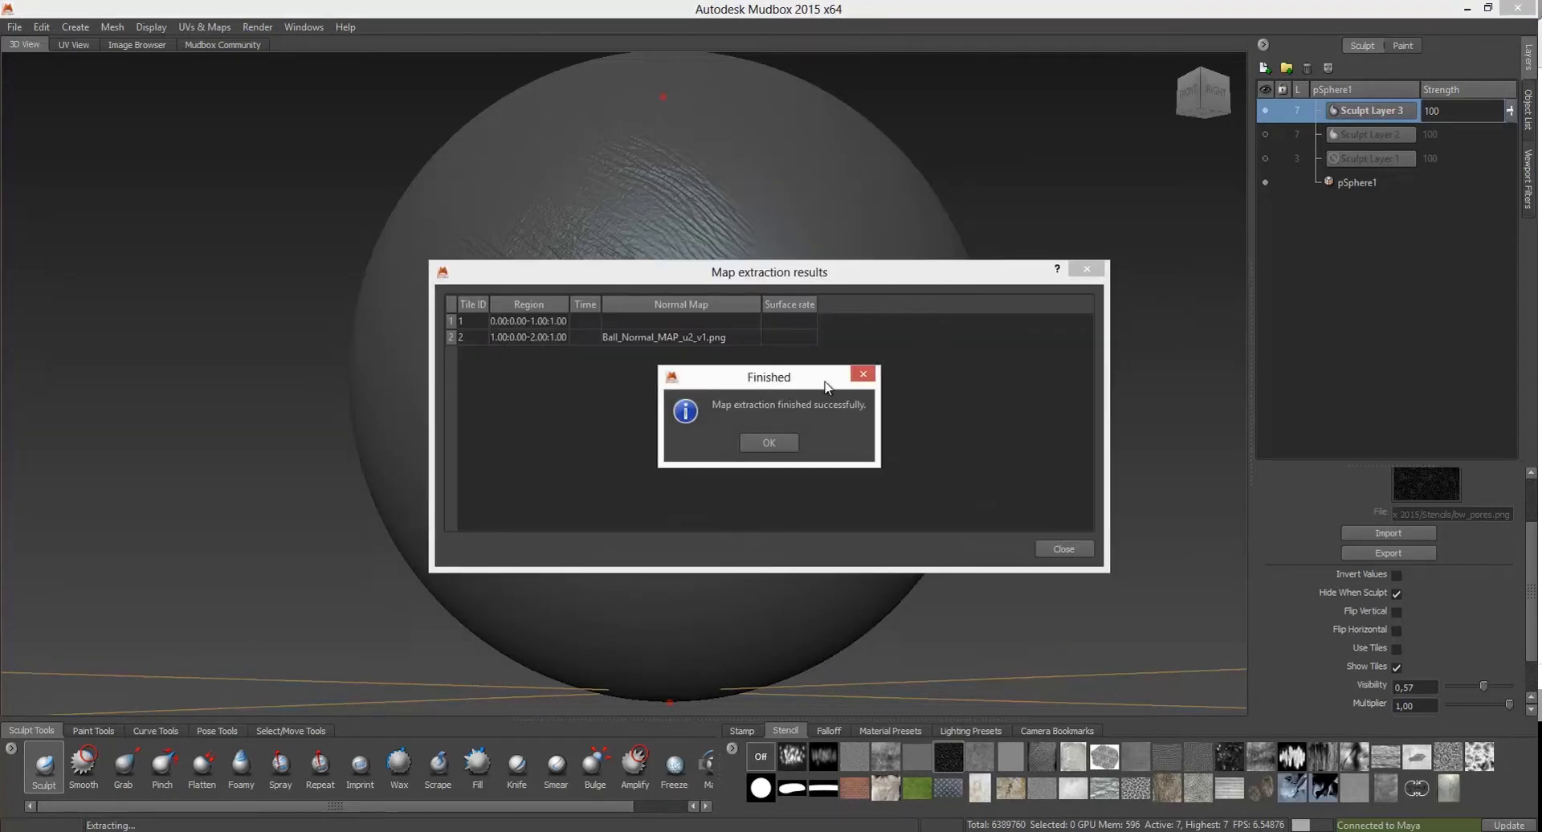
pyautogui.click(778, 441)
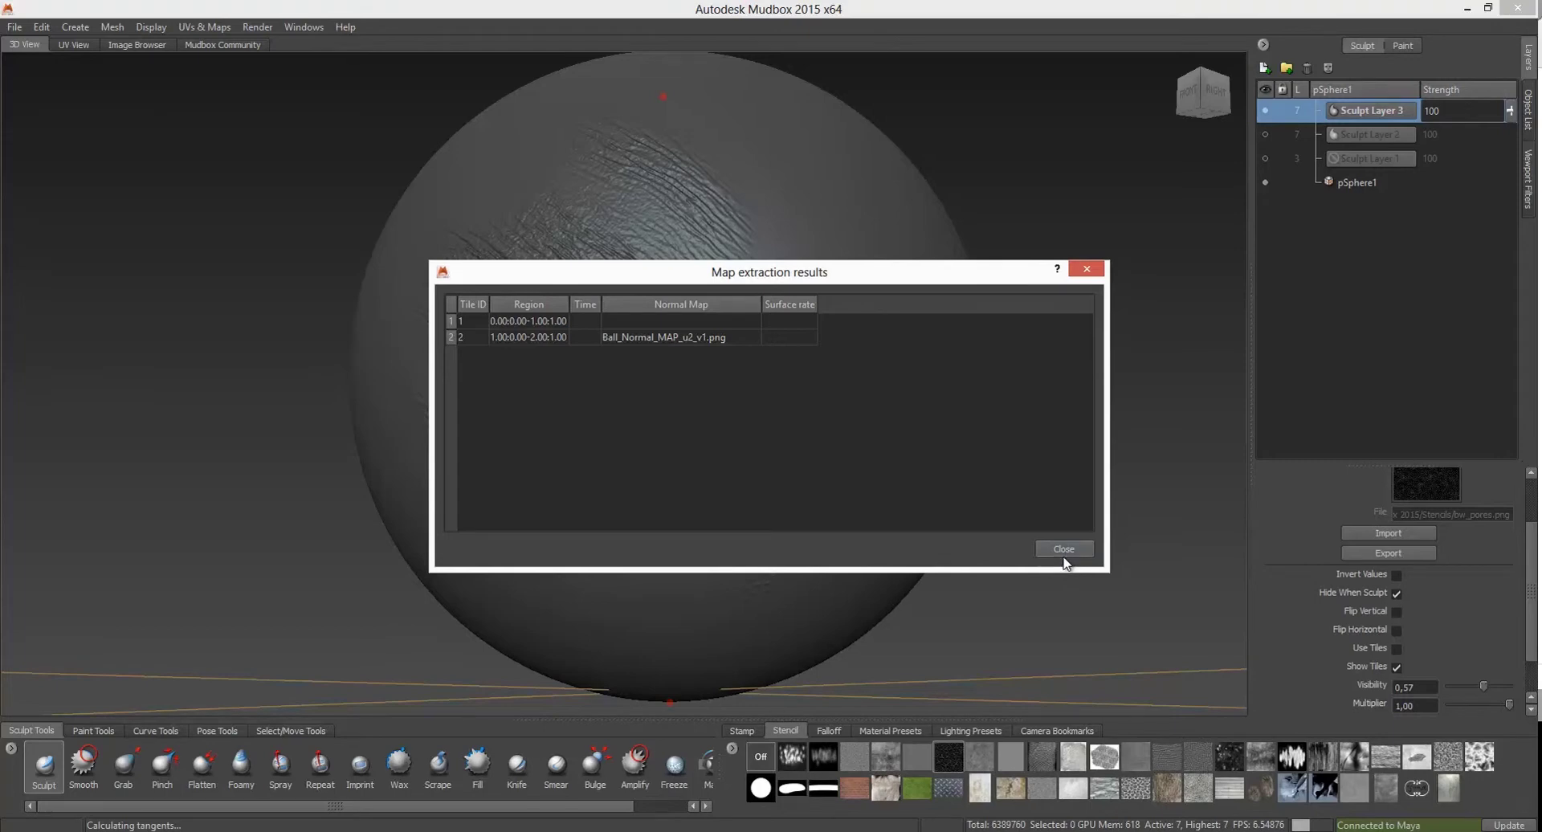
pyautogui.click(1072, 548)
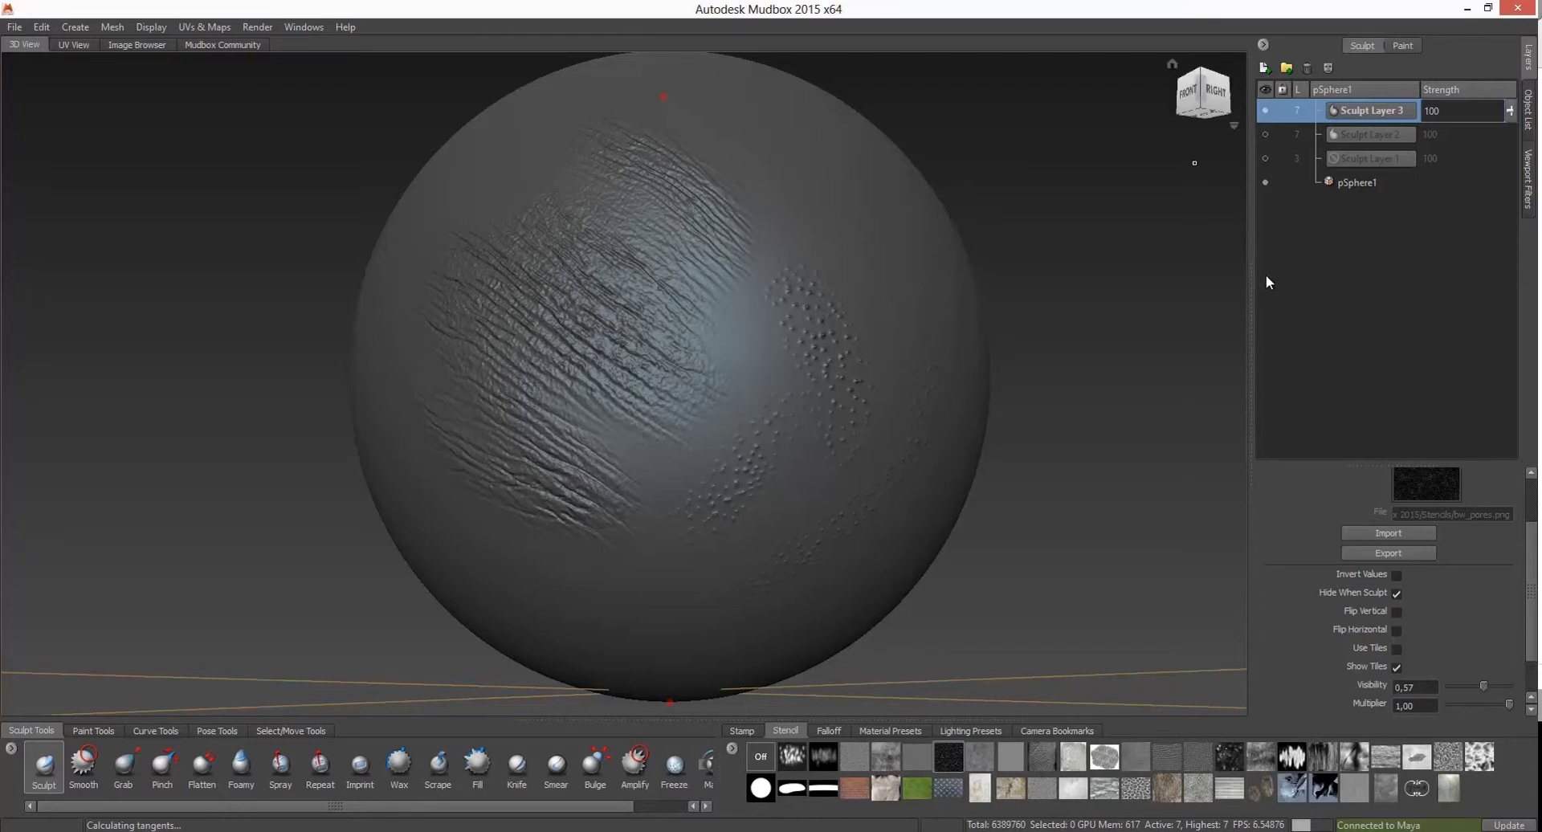
# Hide Sculpt Layer 3 and display the paint layers of the sphere
pyautogui.click(1266, 110)
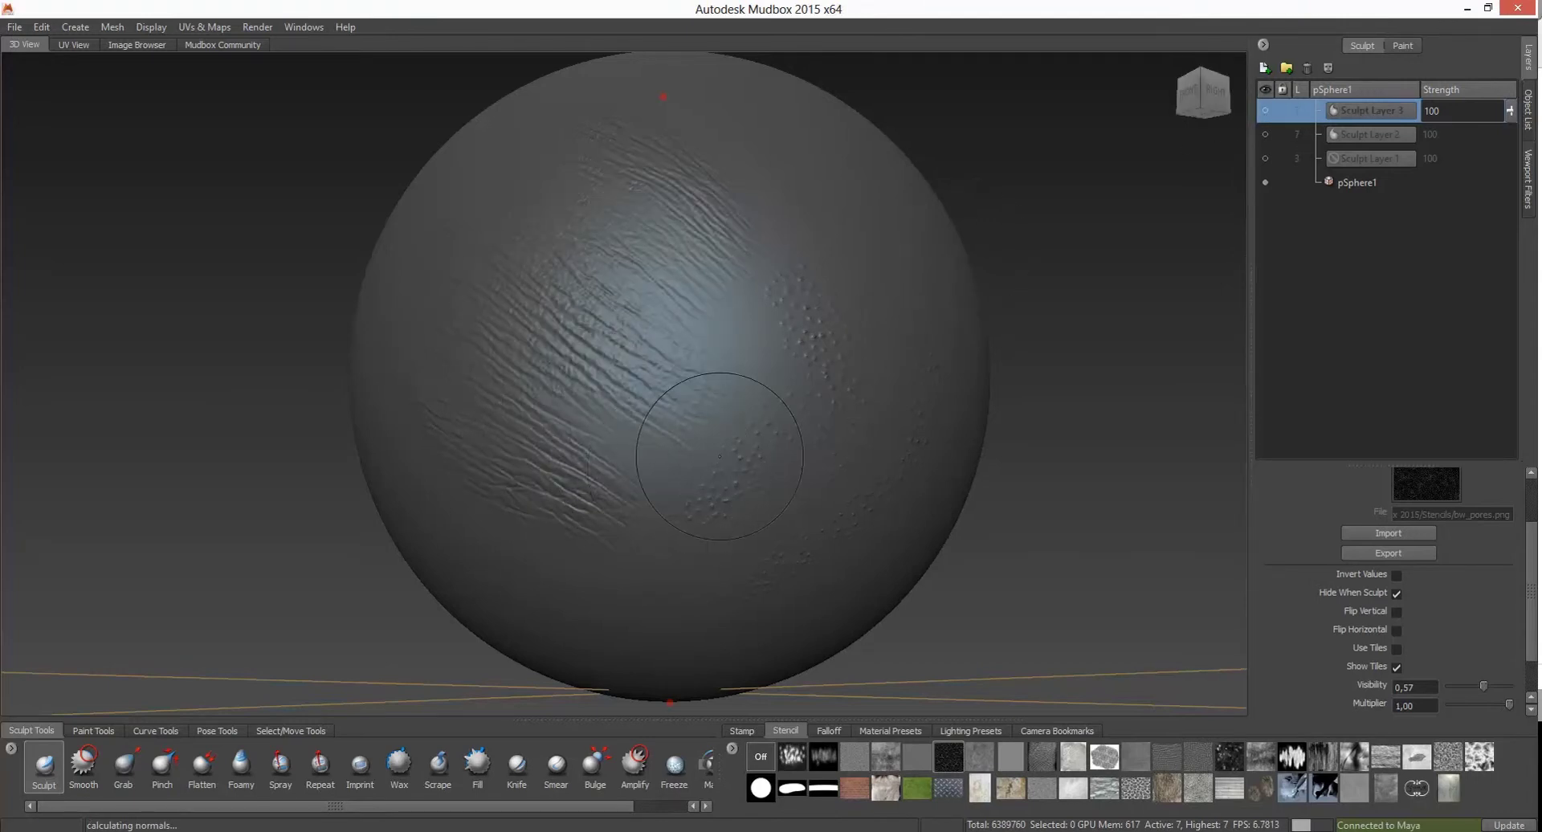
pyautogui.click(1402, 46)
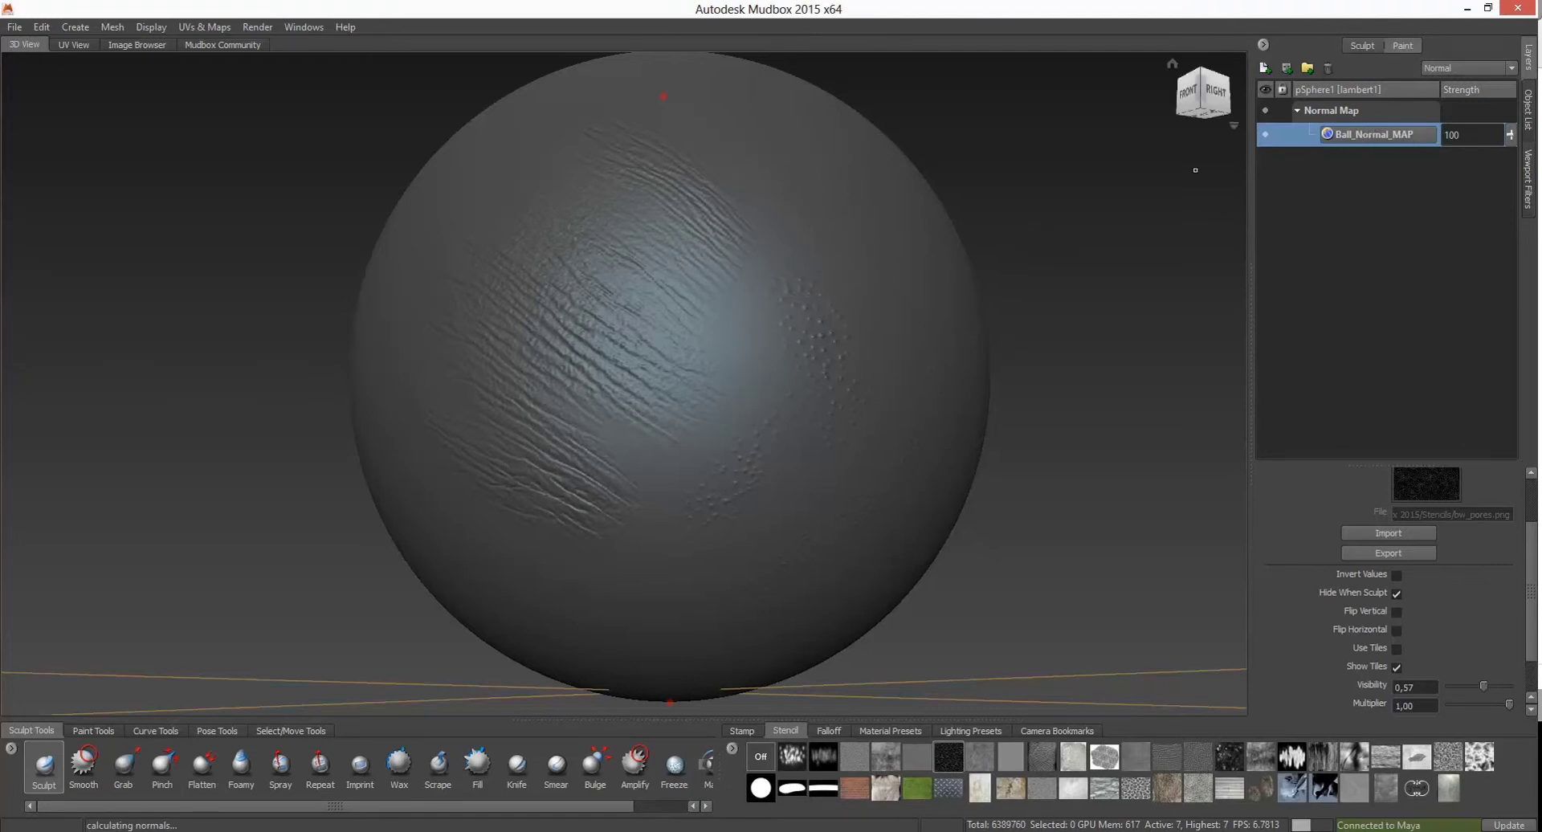
# Hide the Ball_Normal_MAP paint layer and switch the visible sculpt layer from Sculpt Layer 3 to Sculpt Layer 2
pyautogui.keyDown('alt'); pyautogui.moveTo(1195, 170); pyautogui.dragTo(937, 180); pyautogui.keyUp('alt')
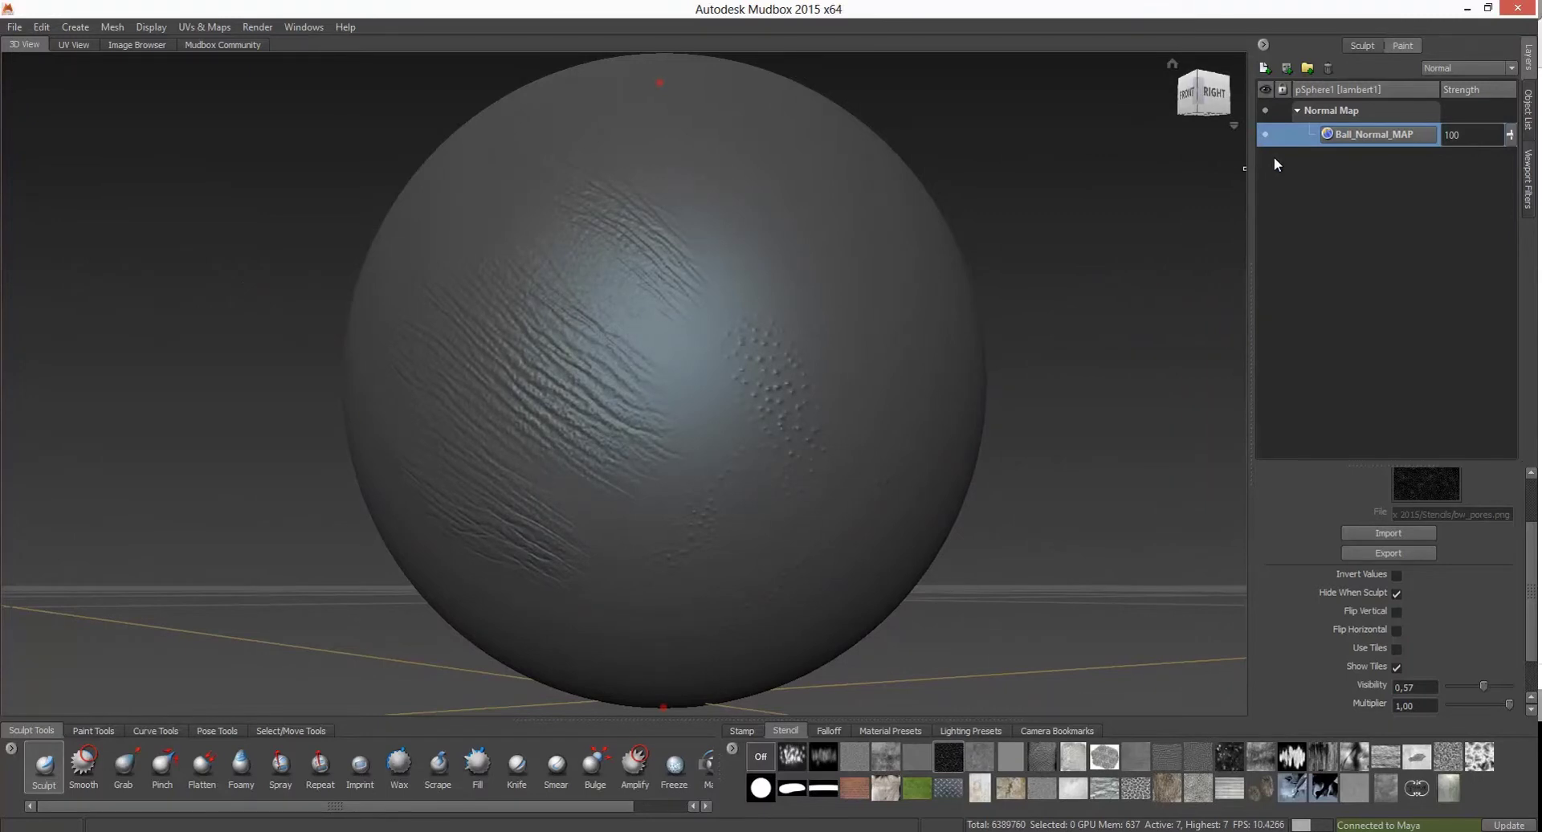
pyautogui.click(1266, 135)
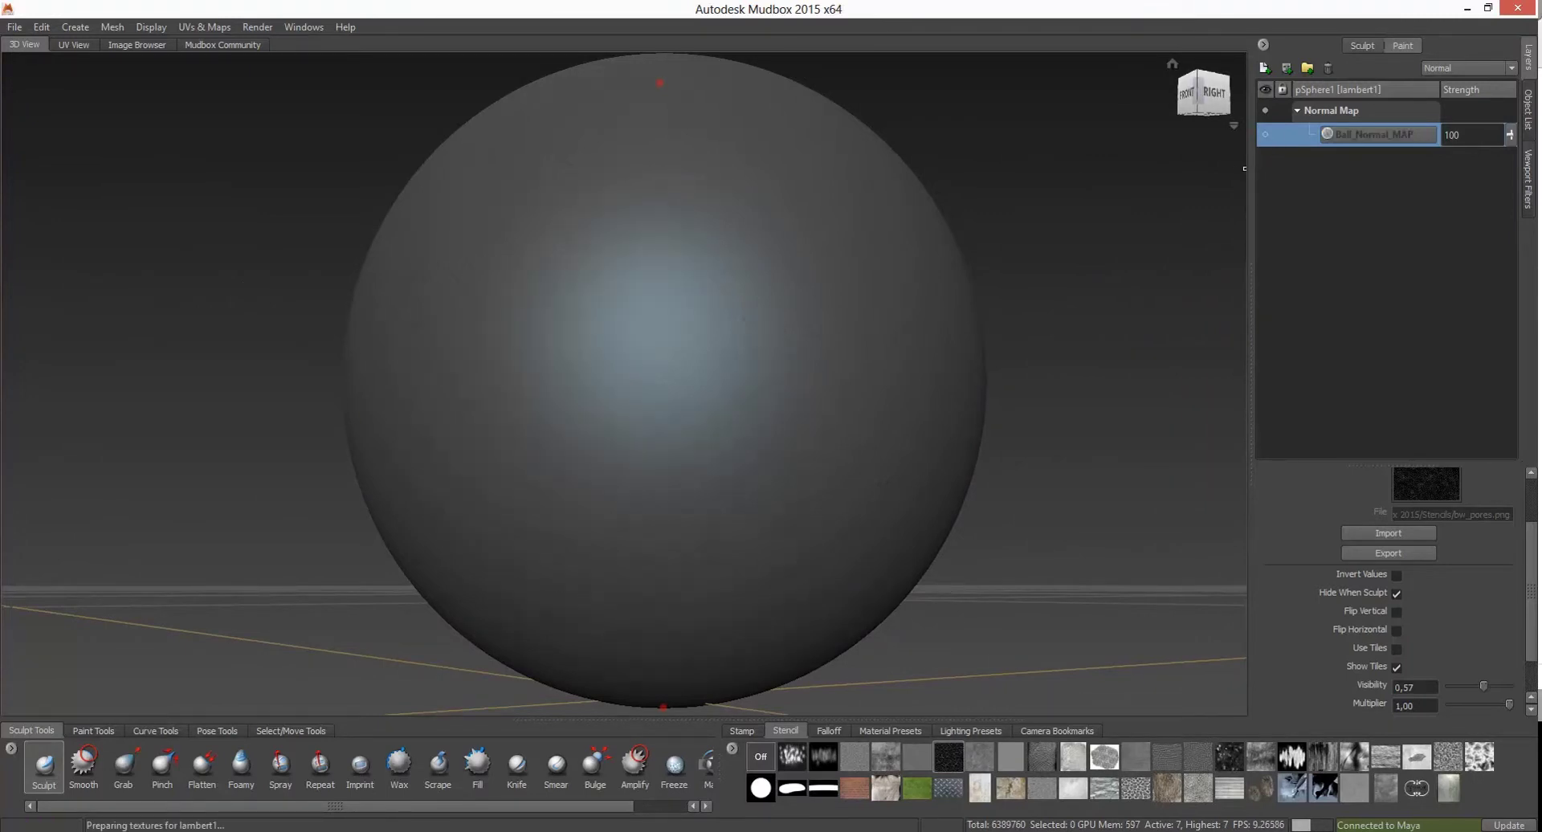
pyautogui.click(1349, 48)
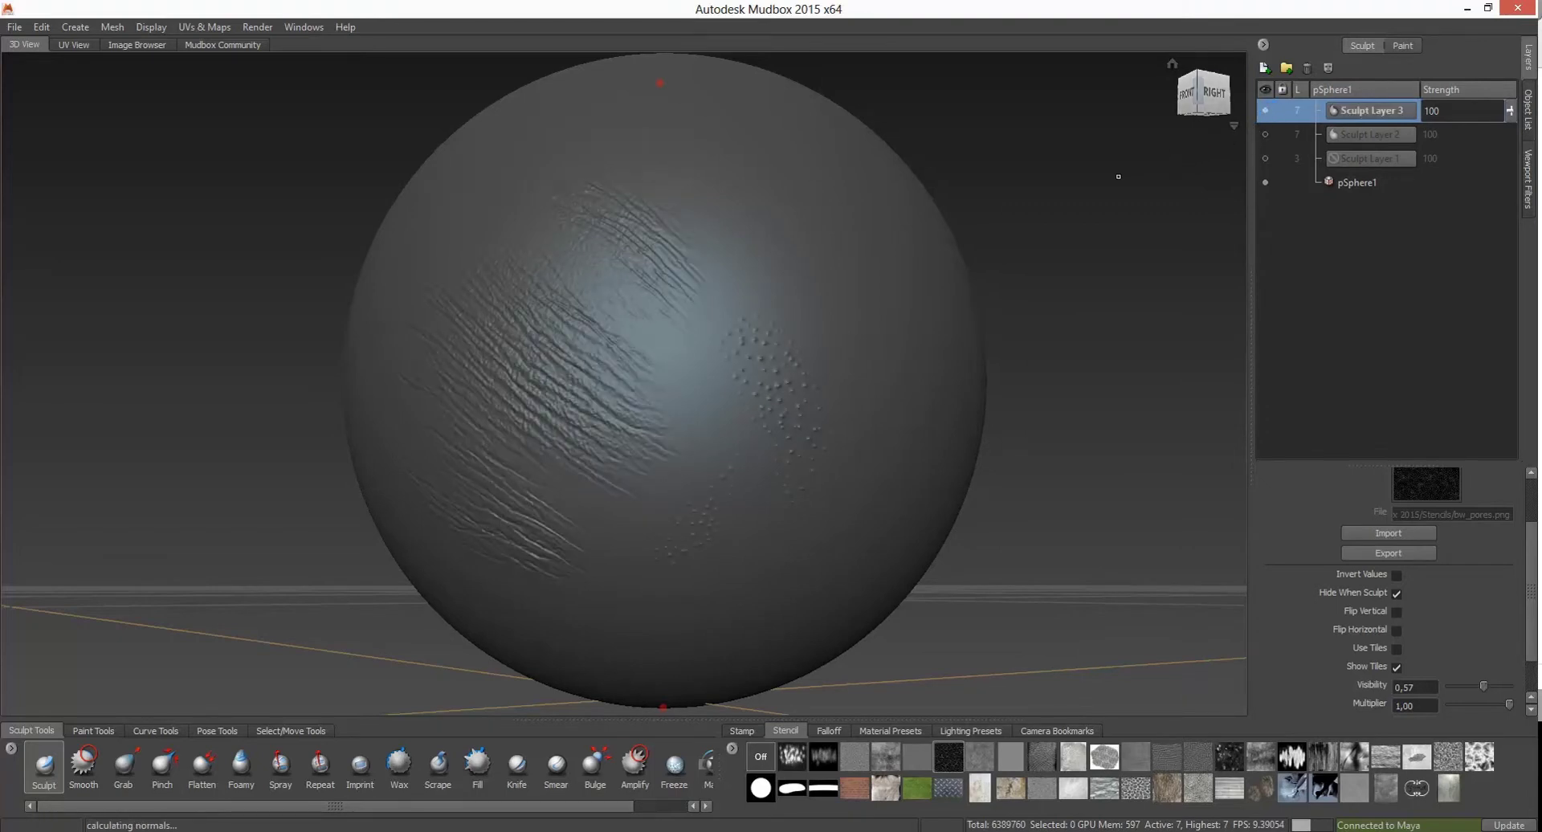
pyautogui.click(1265, 110)
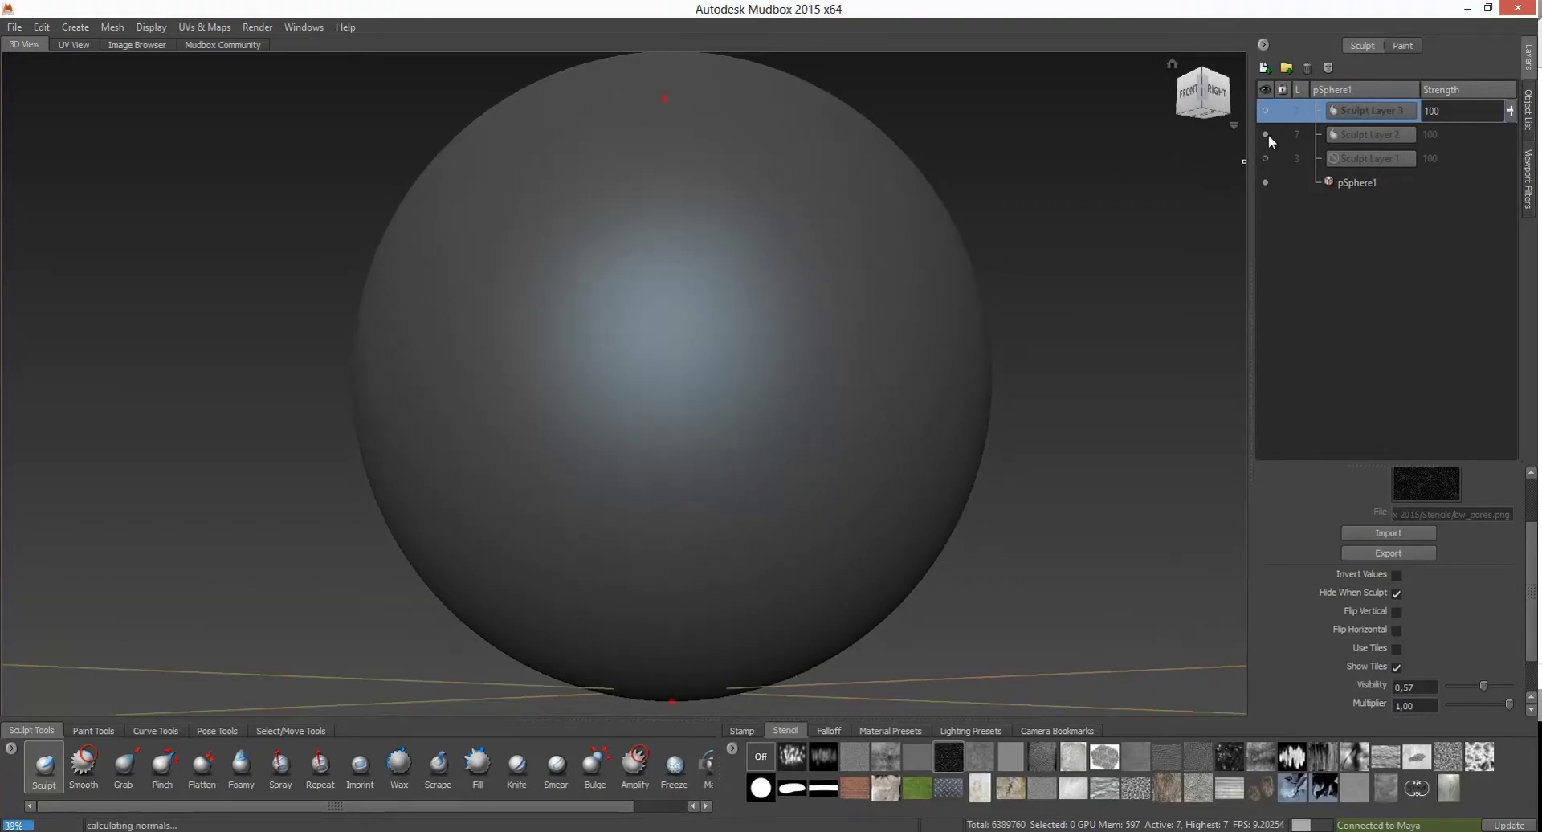
pyautogui.click(1266, 134)
pyautogui.keyDown('alt'); pyautogui.moveTo(1094, 185); pyautogui.dragTo(1101, 179); pyautogui.keyUp('alt')
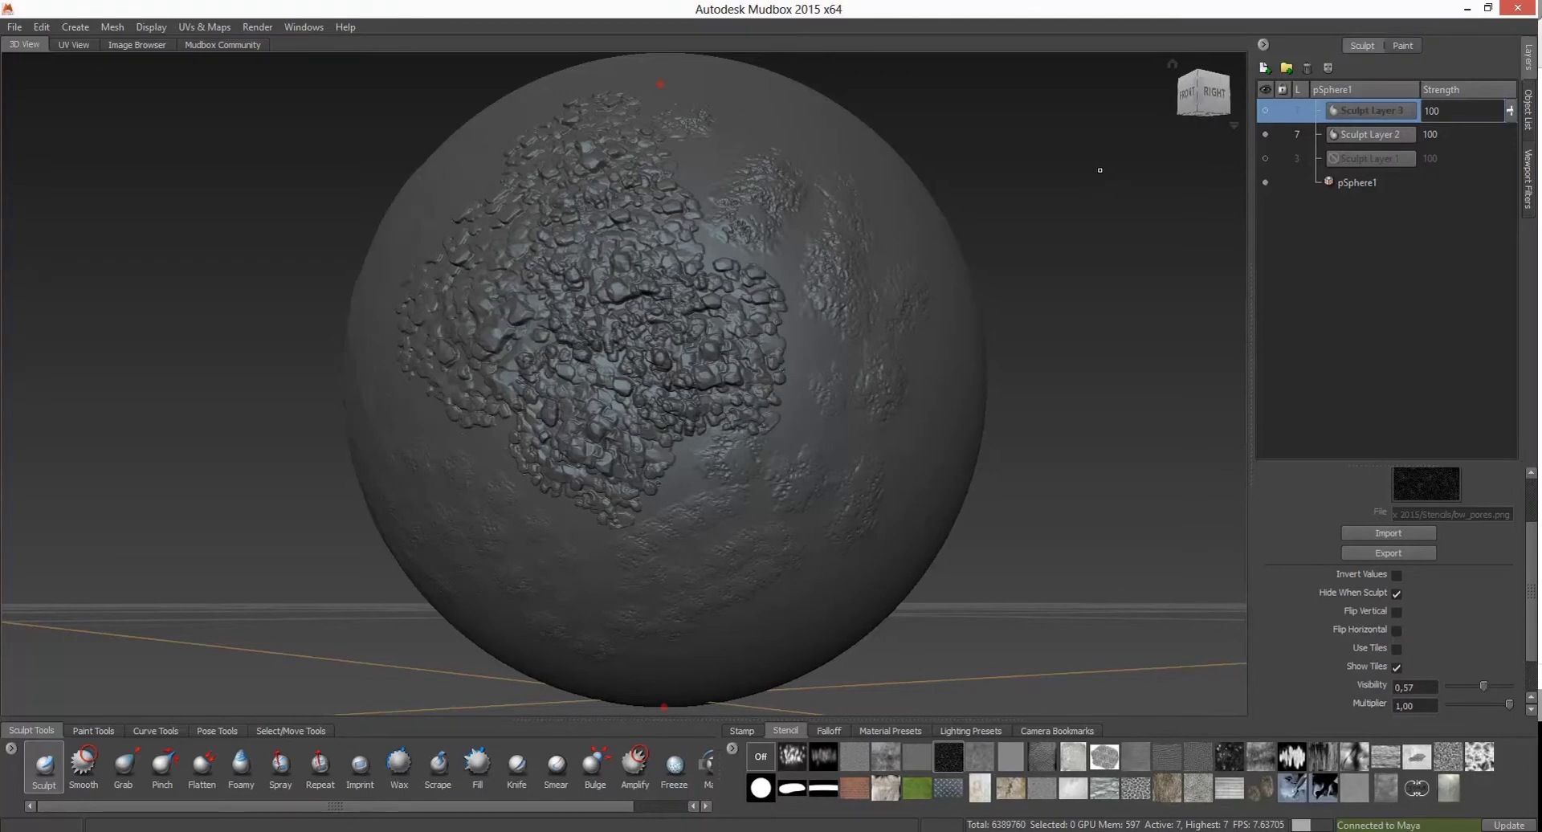
# Start a new texture map extraction operation and choose Displacement Map as the map to generate
pyautogui.click(204, 27)
pyautogui.moveTo(237, 133)
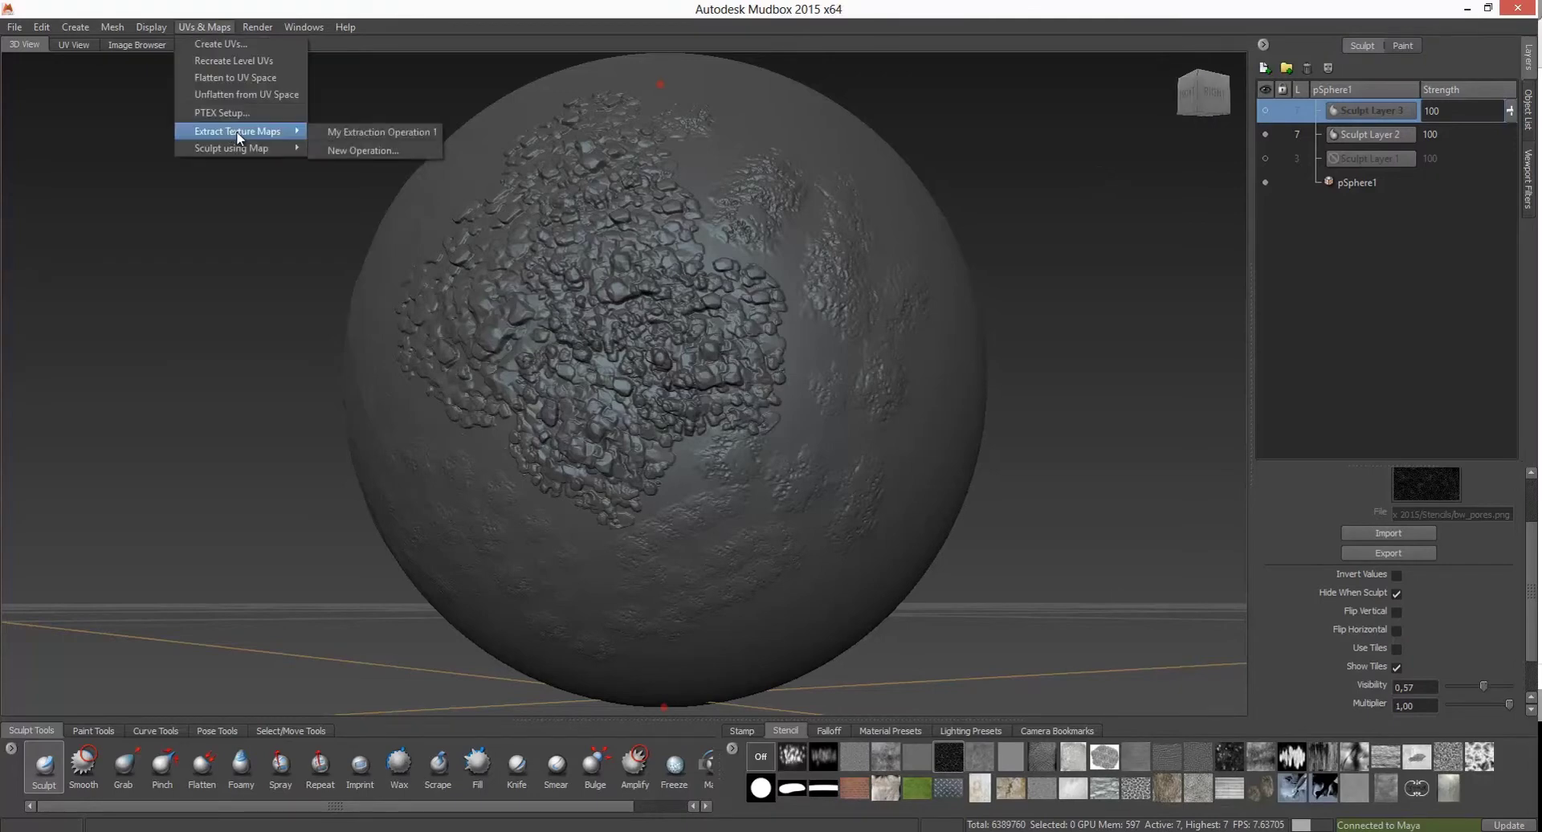
pyautogui.click(360, 150)
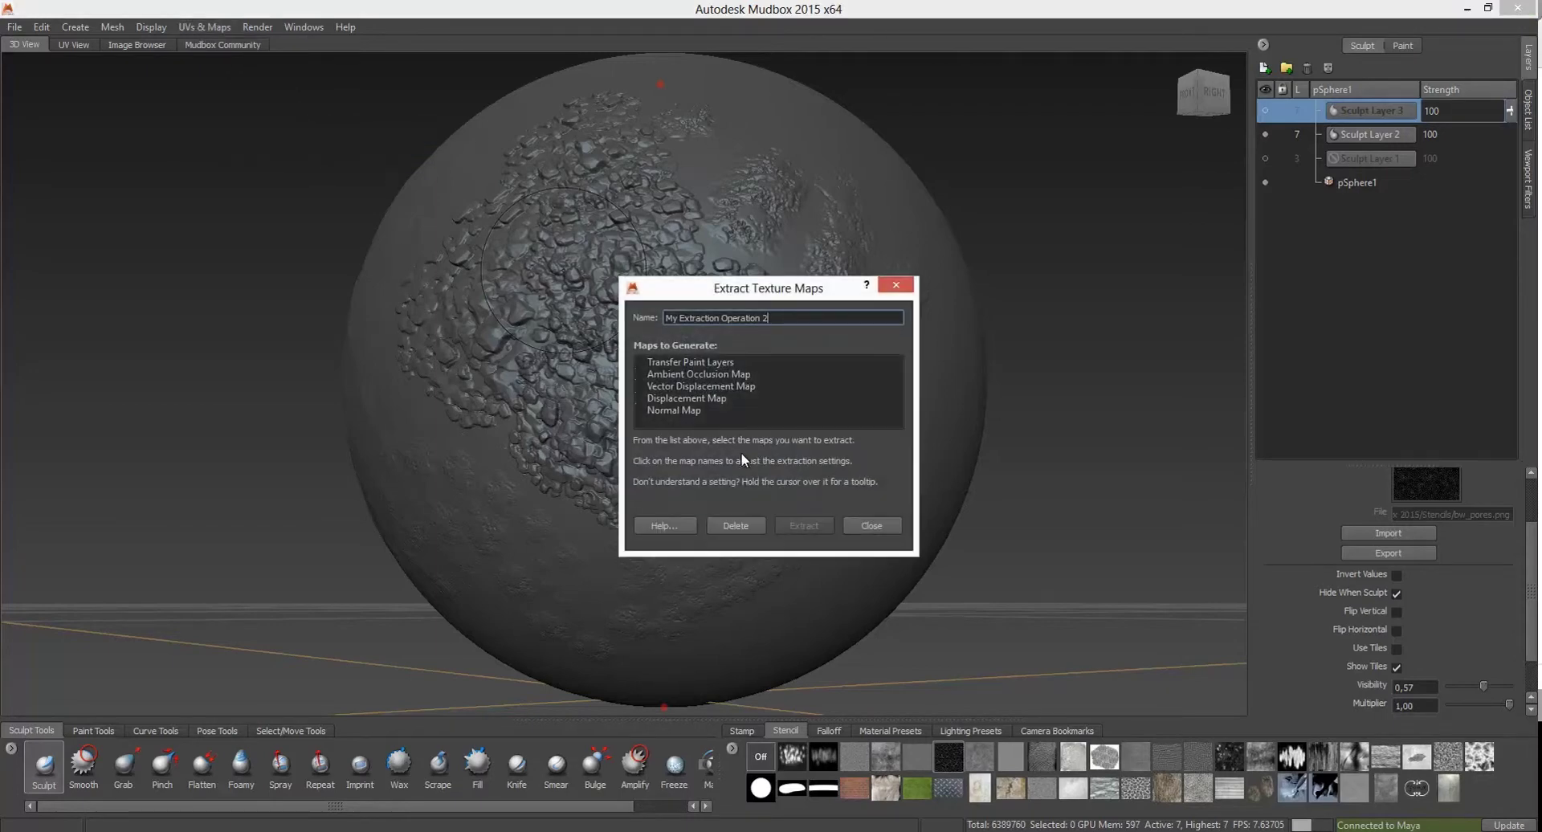
pyautogui.click(686, 399)
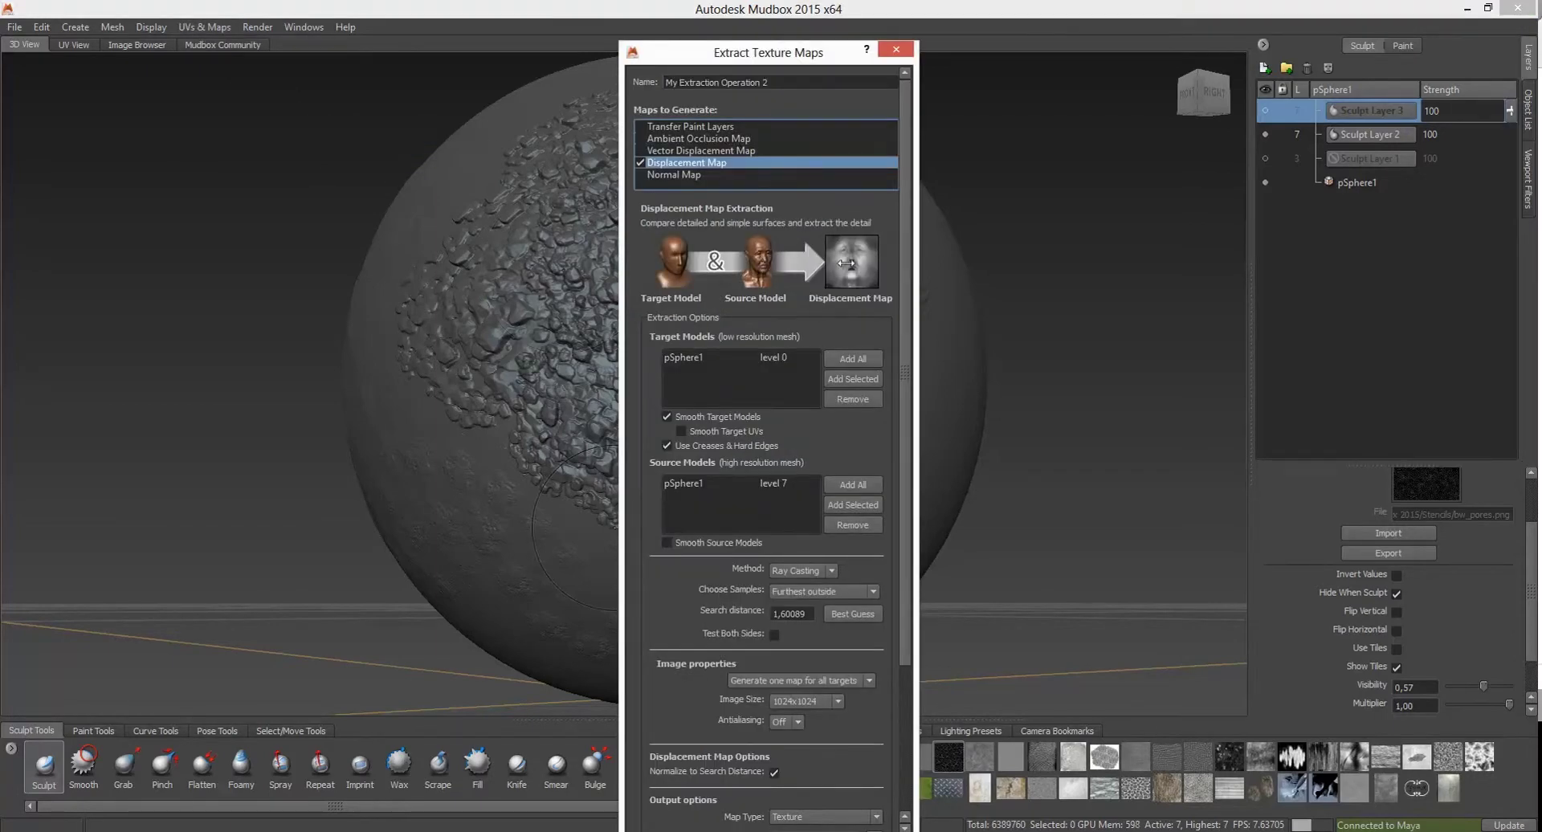
pyautogui.moveTo(791, 58); pyautogui.dragTo(987, 20)
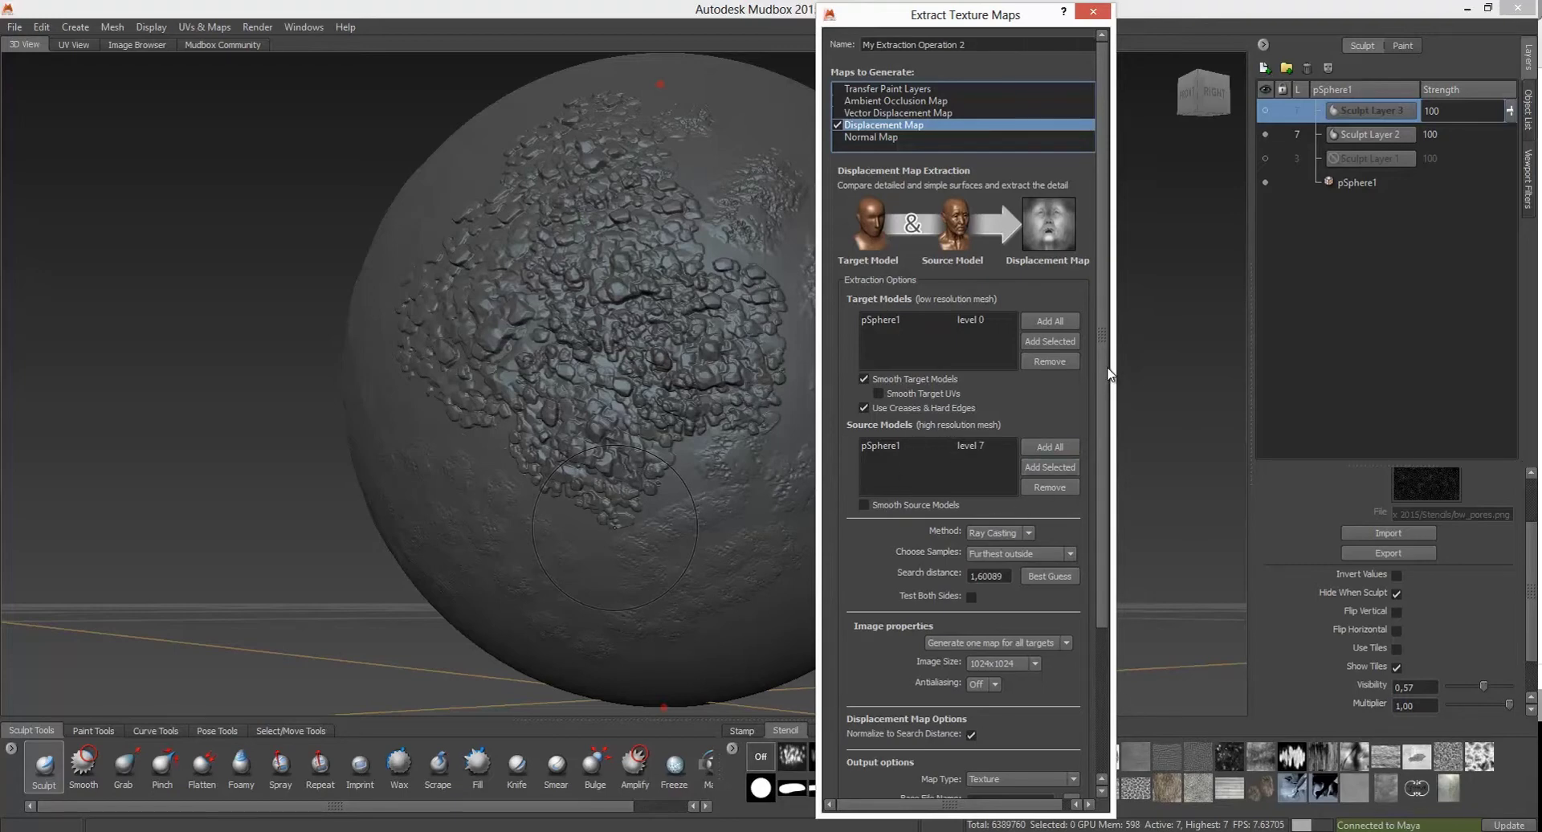
# Set the search distance to its best guess and the displacement map's image size to 2048x2048
pyautogui.scroll(-4, 1100, 368)
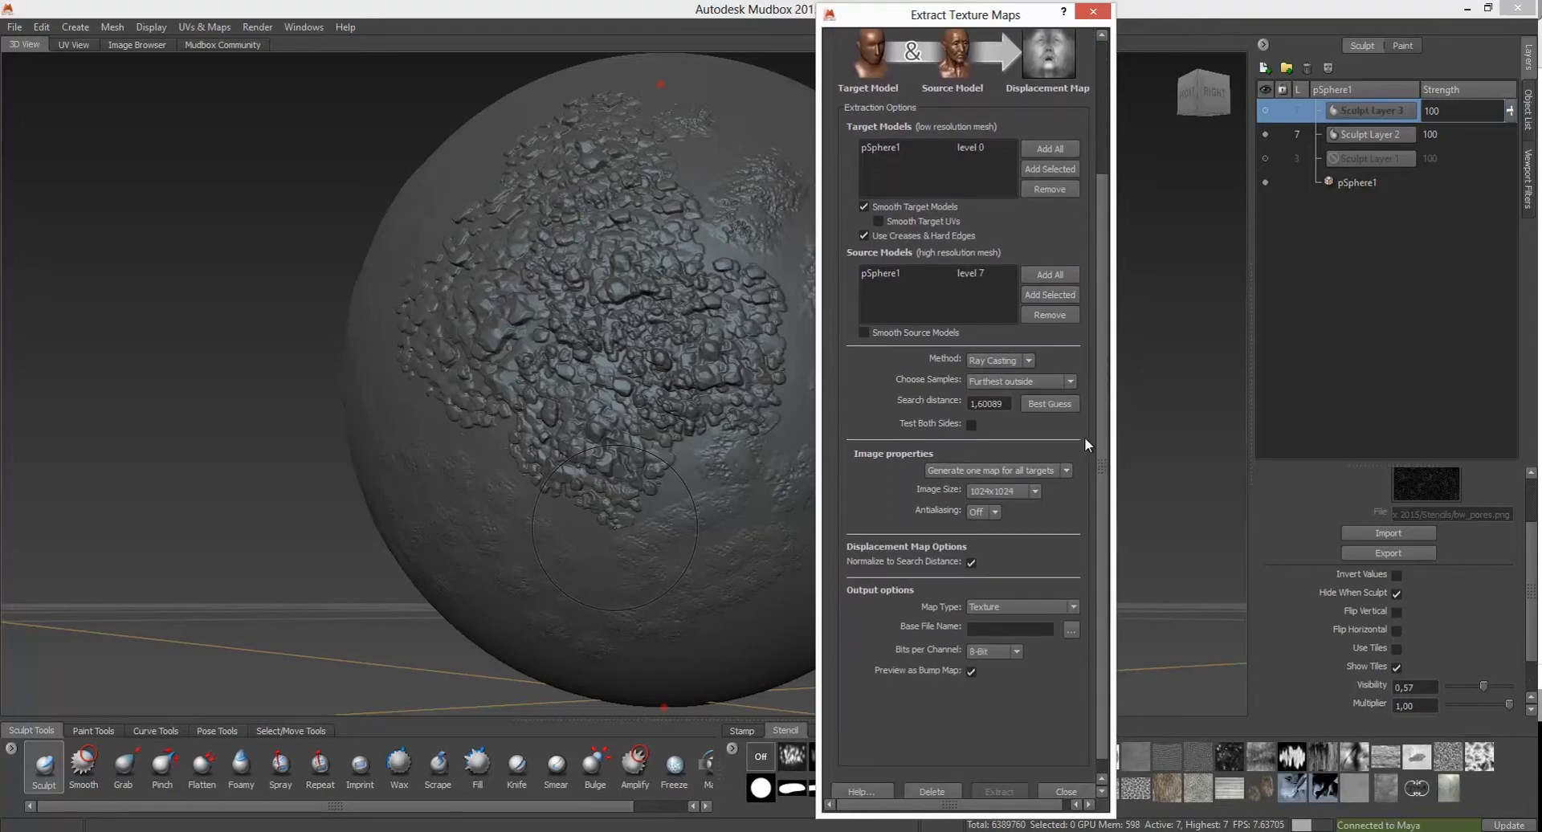
pyautogui.click(1044, 404)
pyautogui.scroll(-1, 1101, 406)
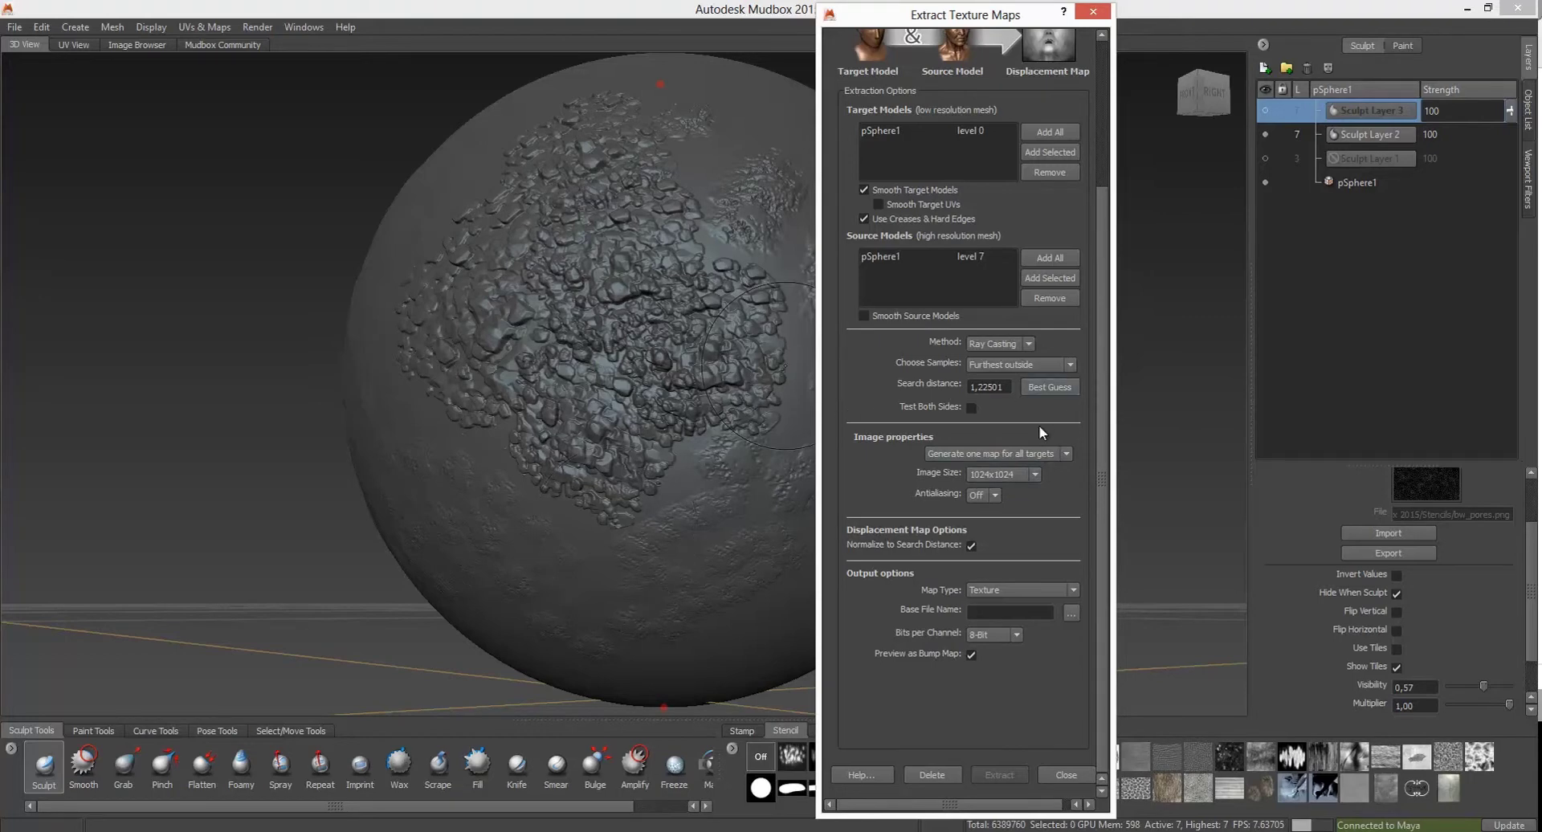
pyautogui.click(1034, 476)
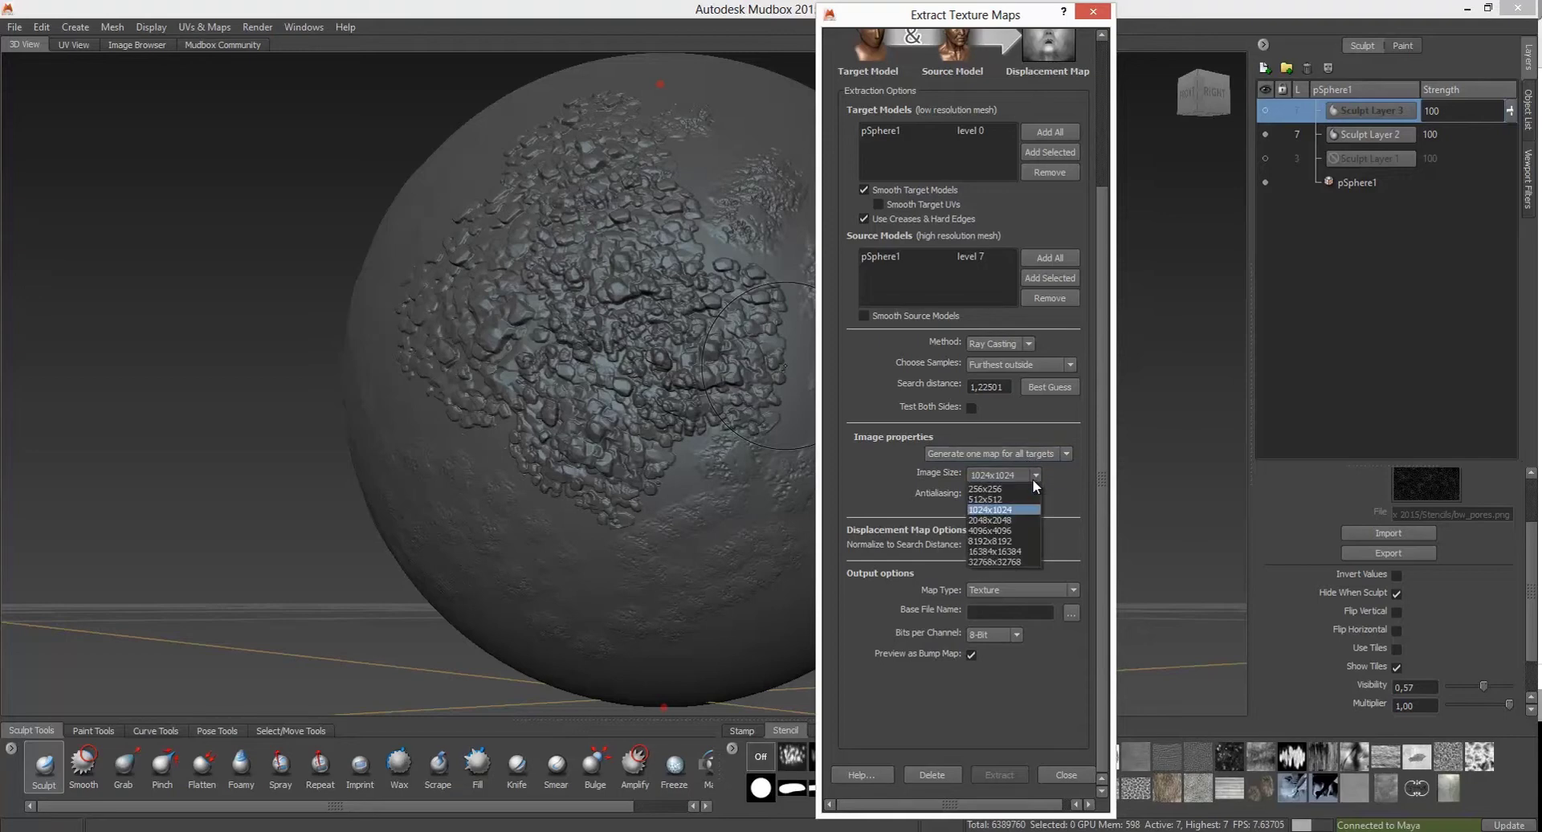
pyautogui.click(1004, 521)
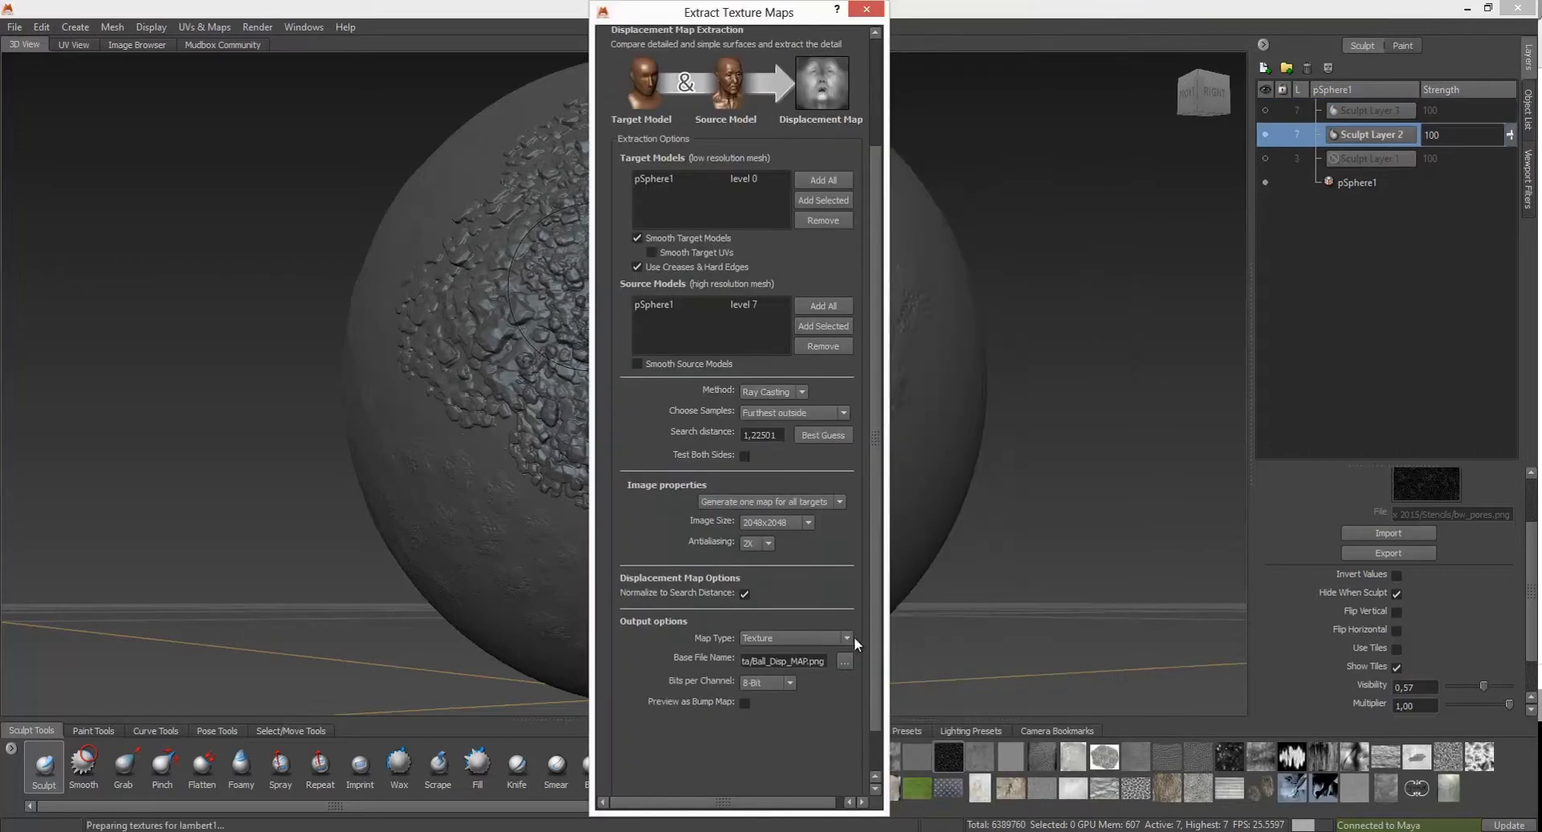
pyautogui.click(847, 639)
pyautogui.click(850, 639)
pyautogui.click(843, 661)
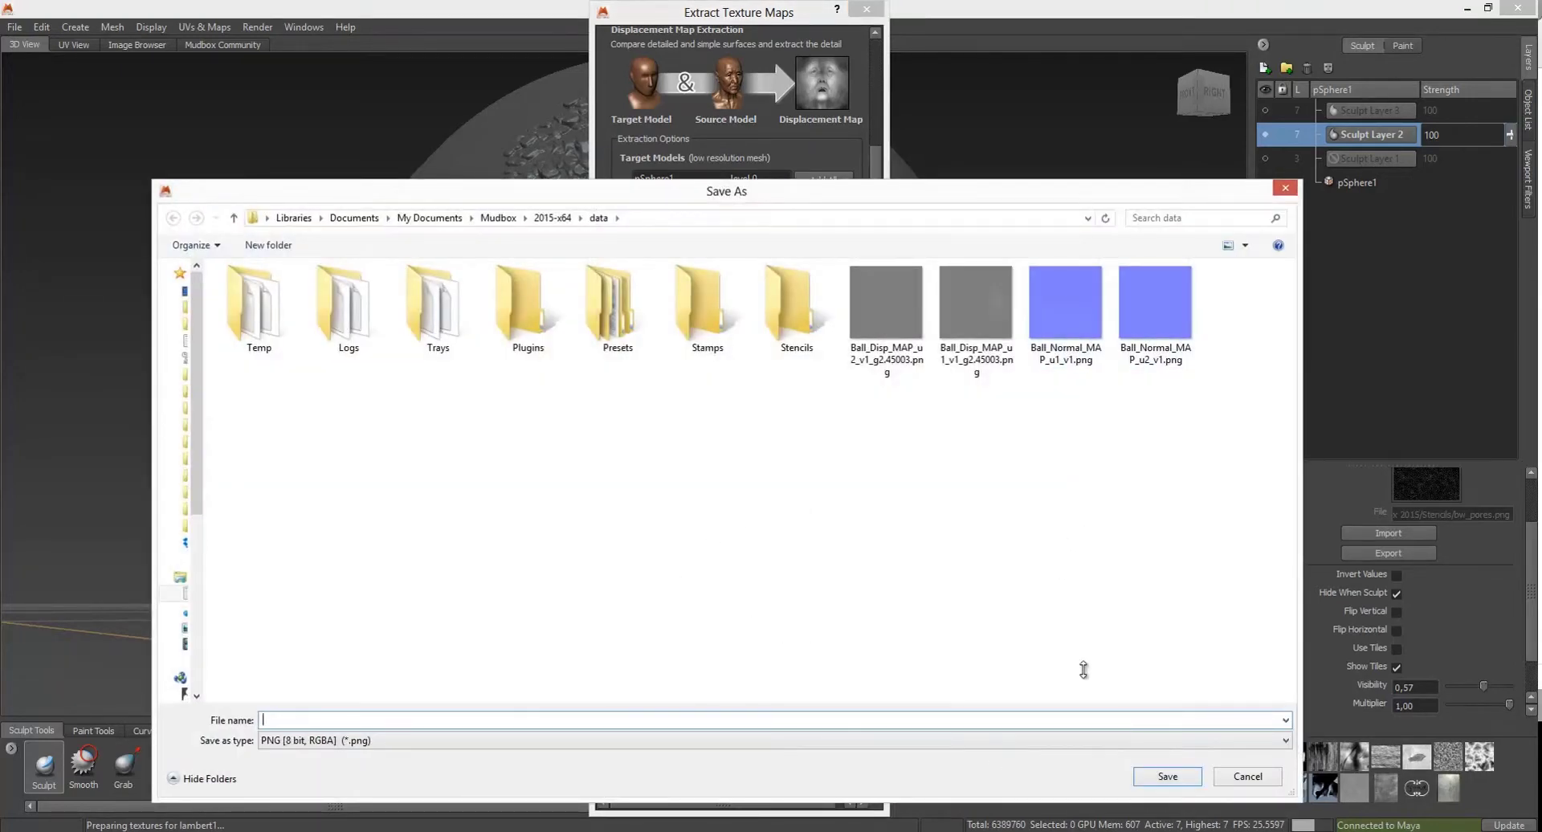
pyautogui.click(1246, 776)
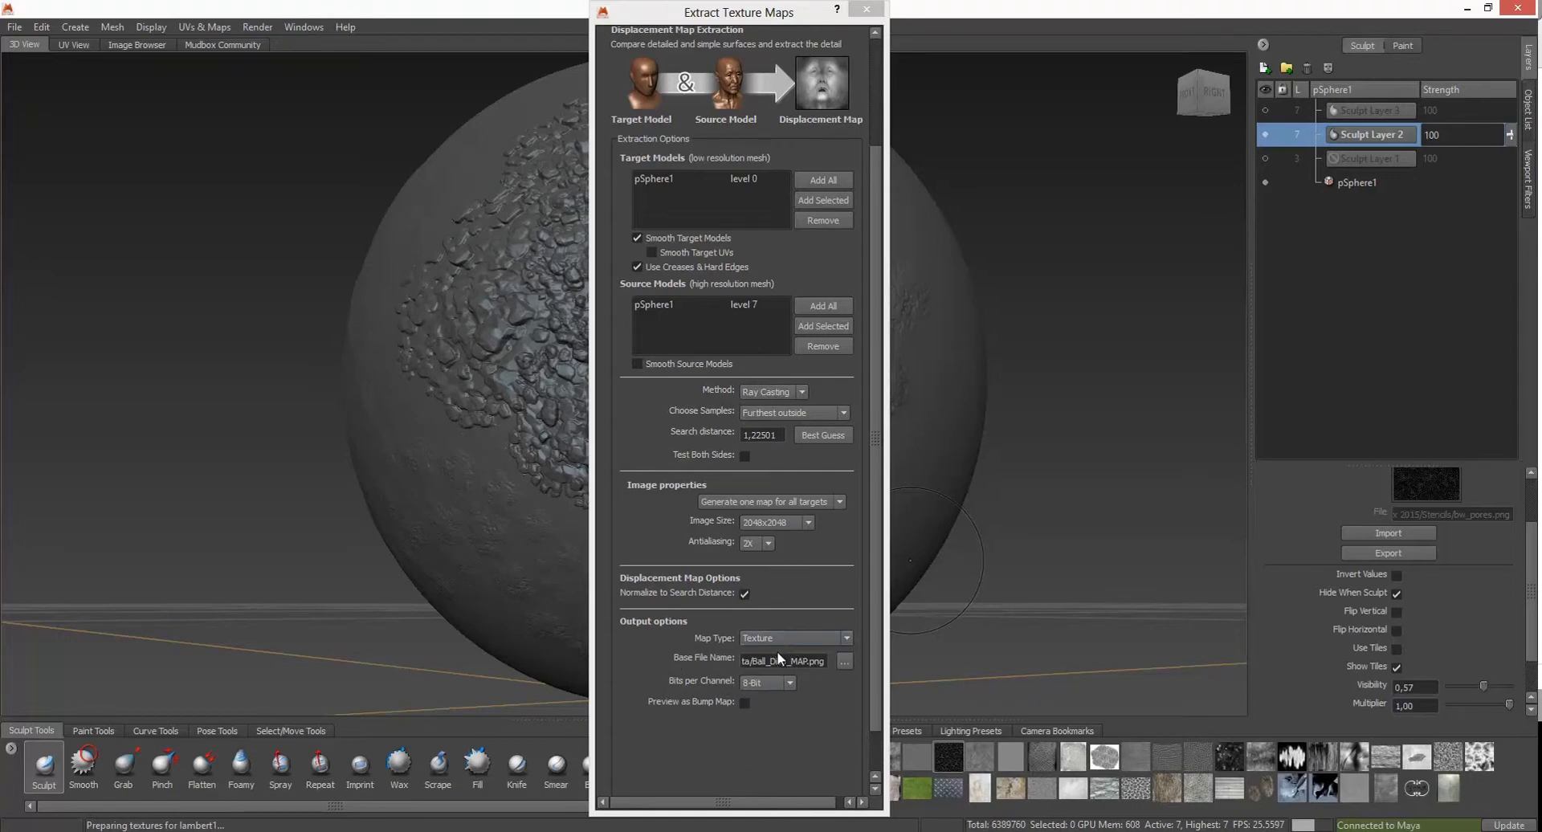
# Enable the preview of the extracted displacement map as a bump map
pyautogui.click(744, 702)
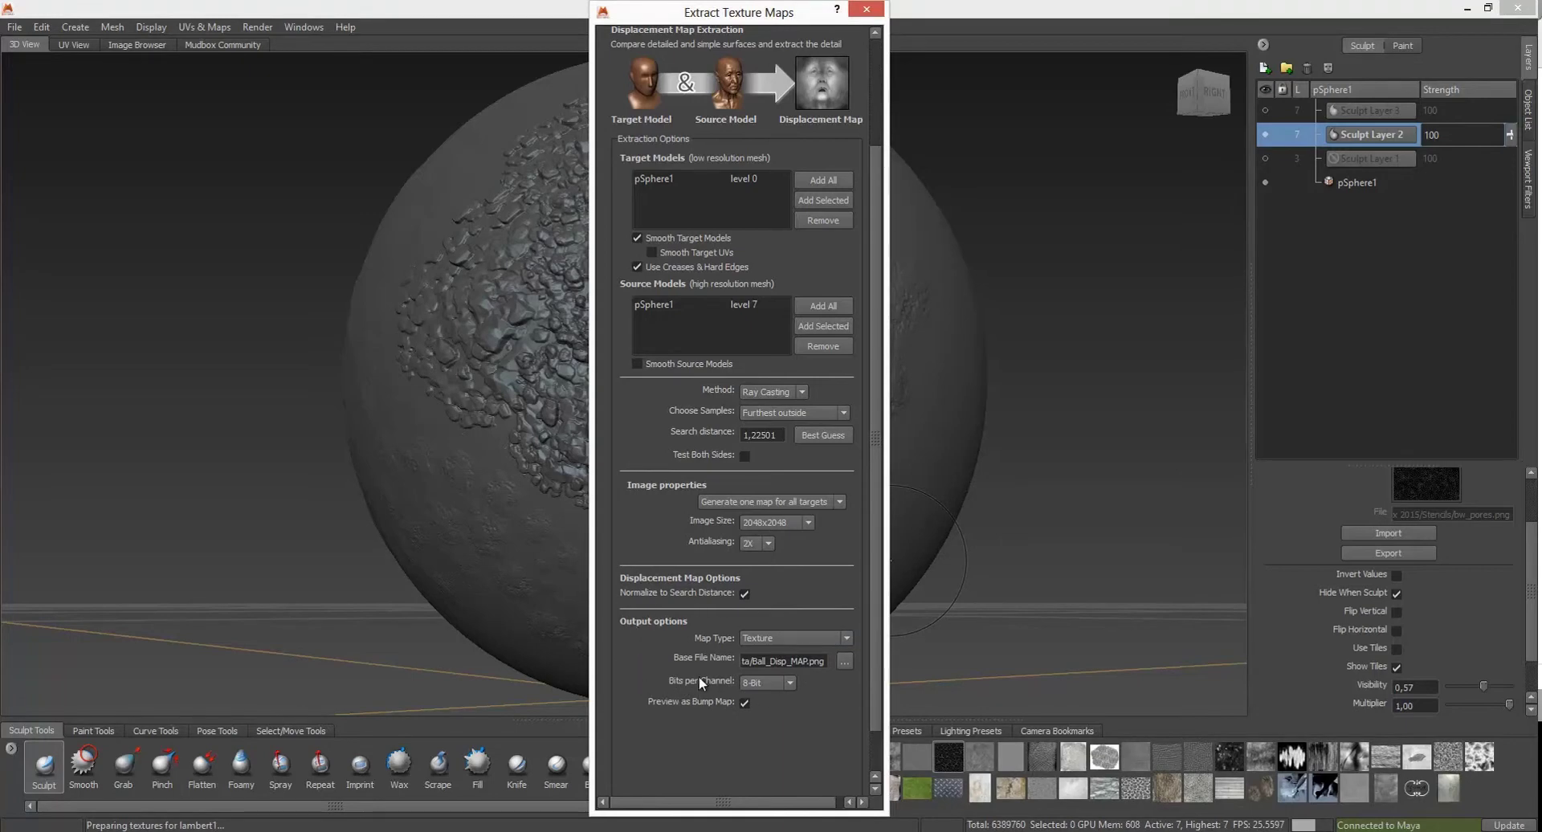
pyautogui.click(744, 703)
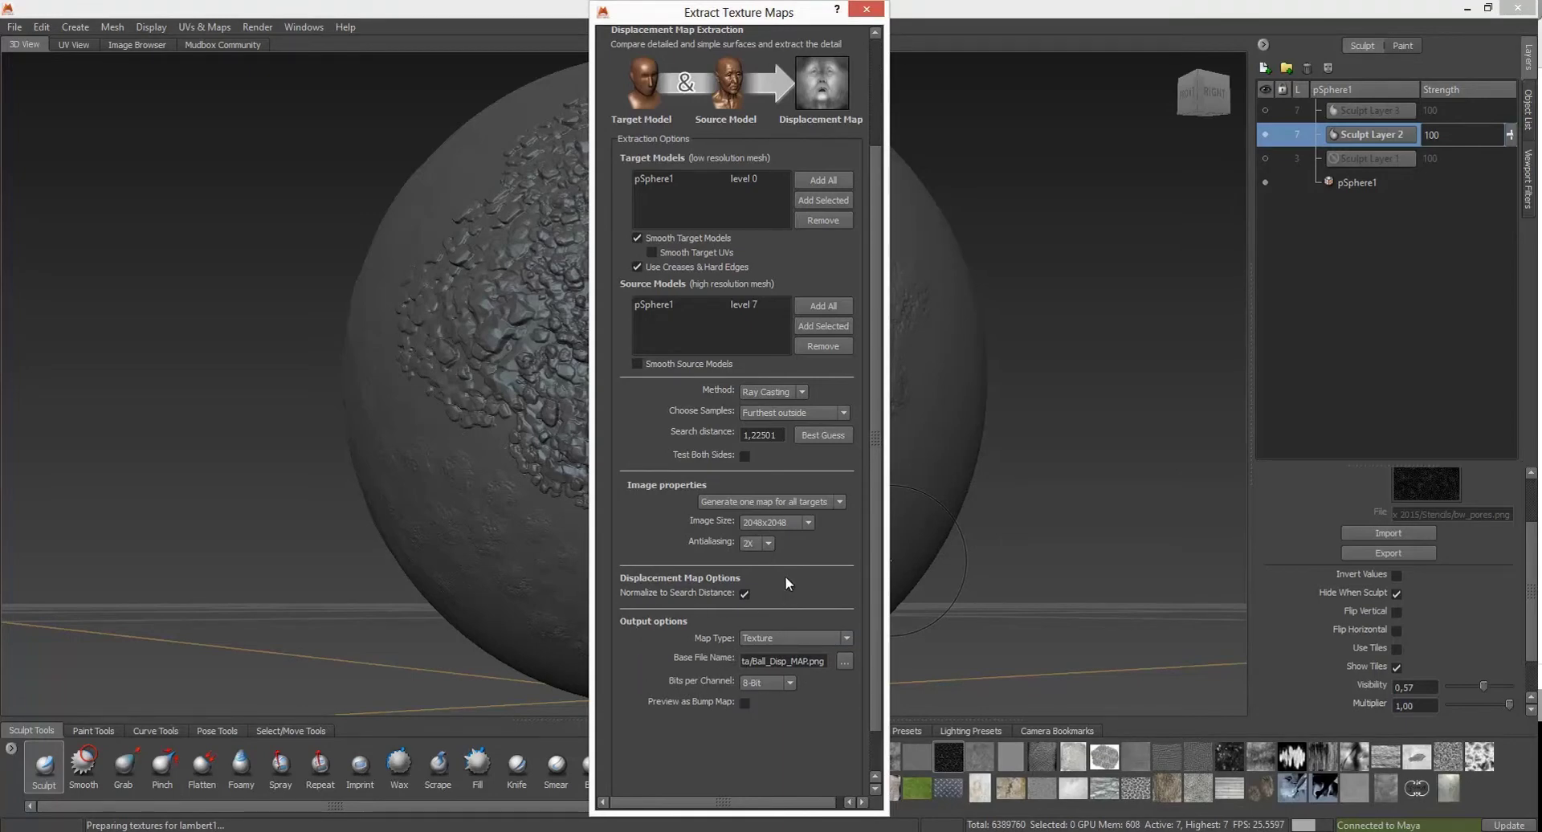
pyautogui.click(743, 703)
pyautogui.moveTo(874, 562); pyautogui.dragTo(866, 632)
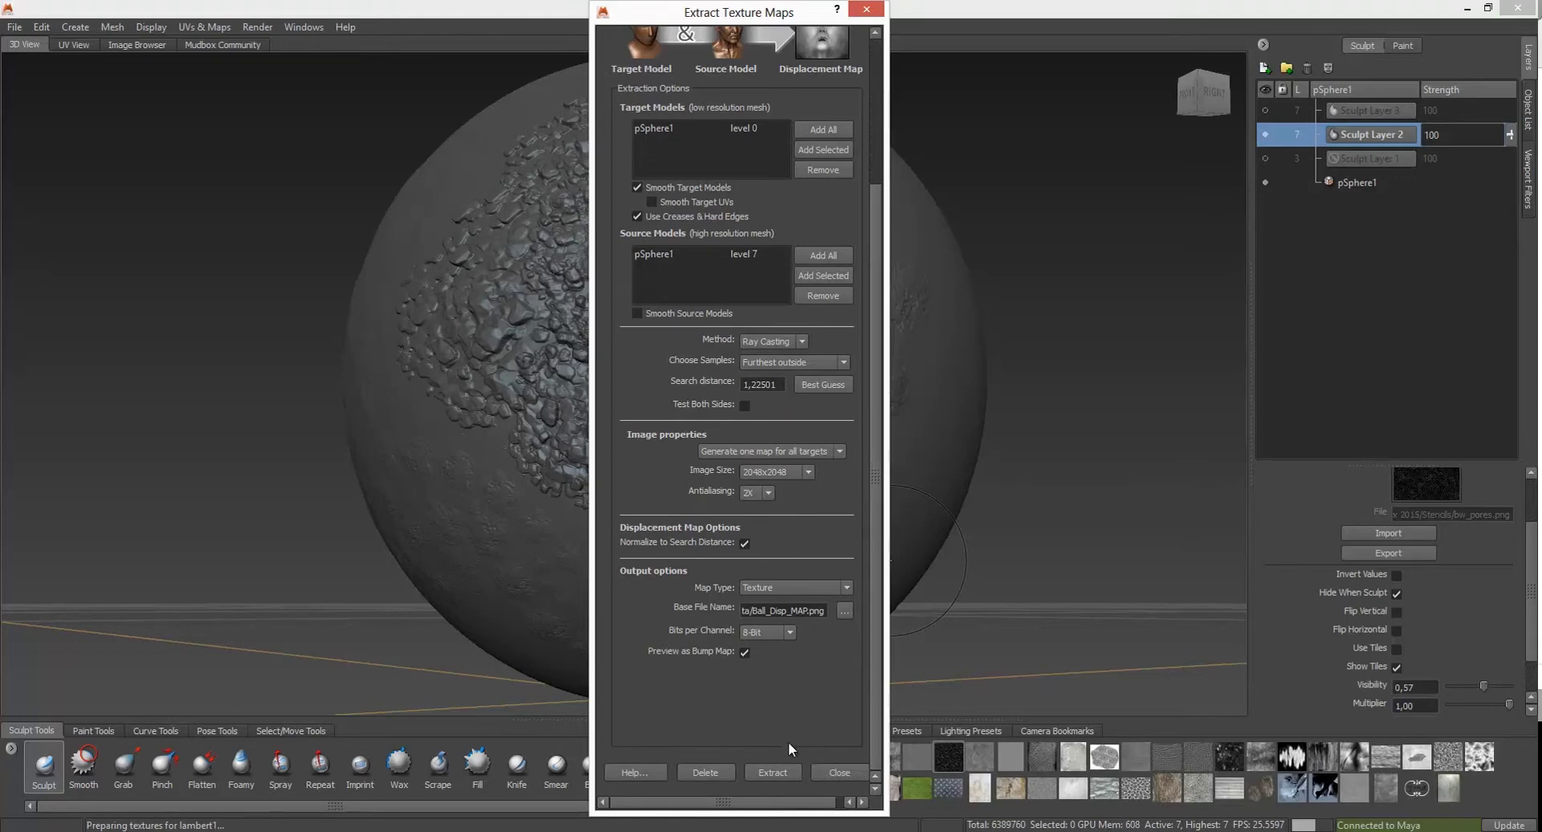
# Extract the displacement map of the sphere and close the extraction results
pyautogui.click(771, 774)
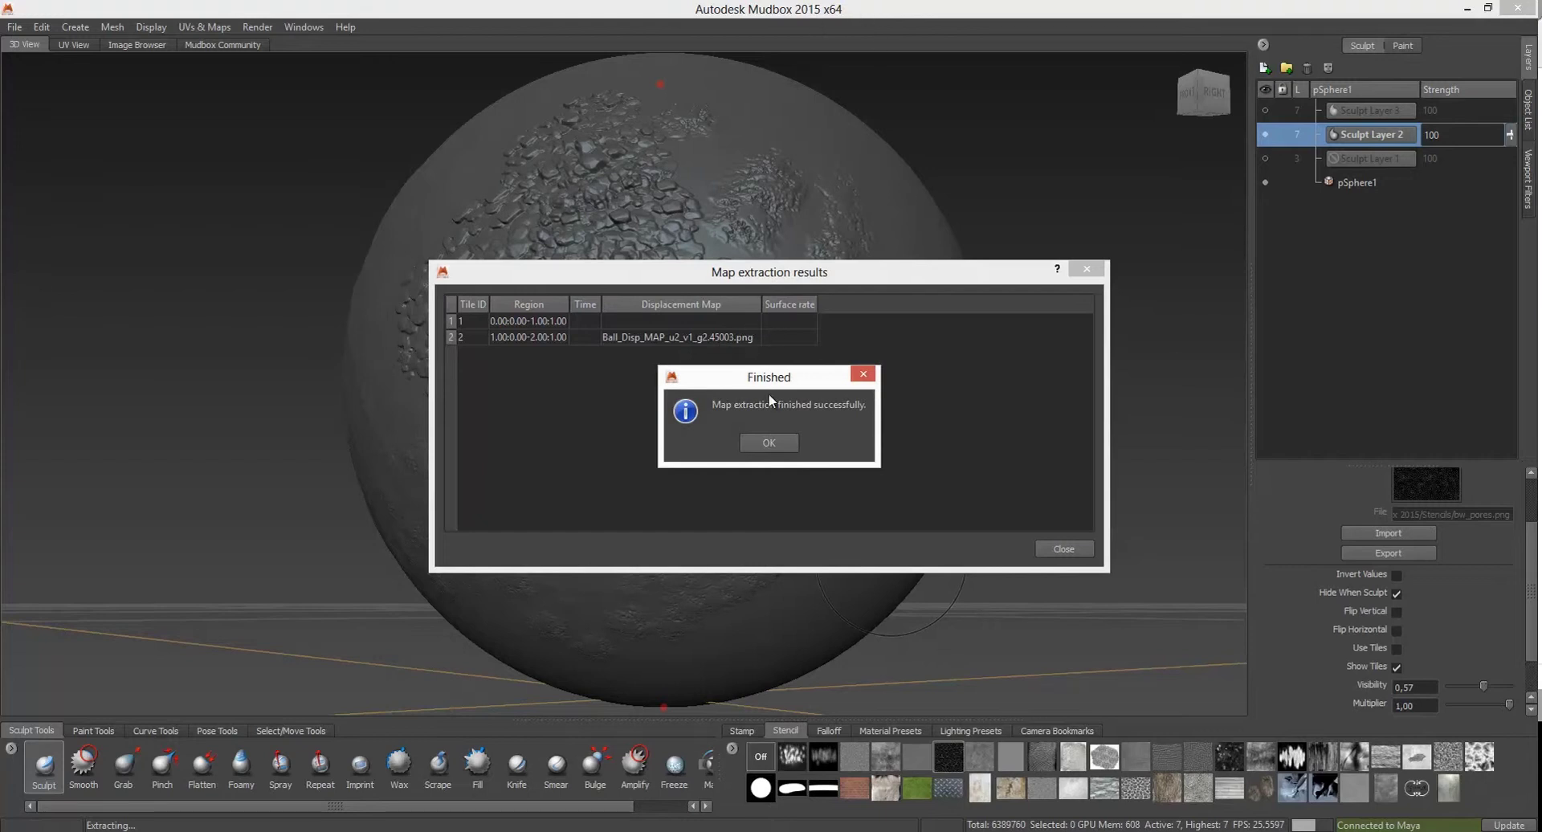
pyautogui.click(772, 442)
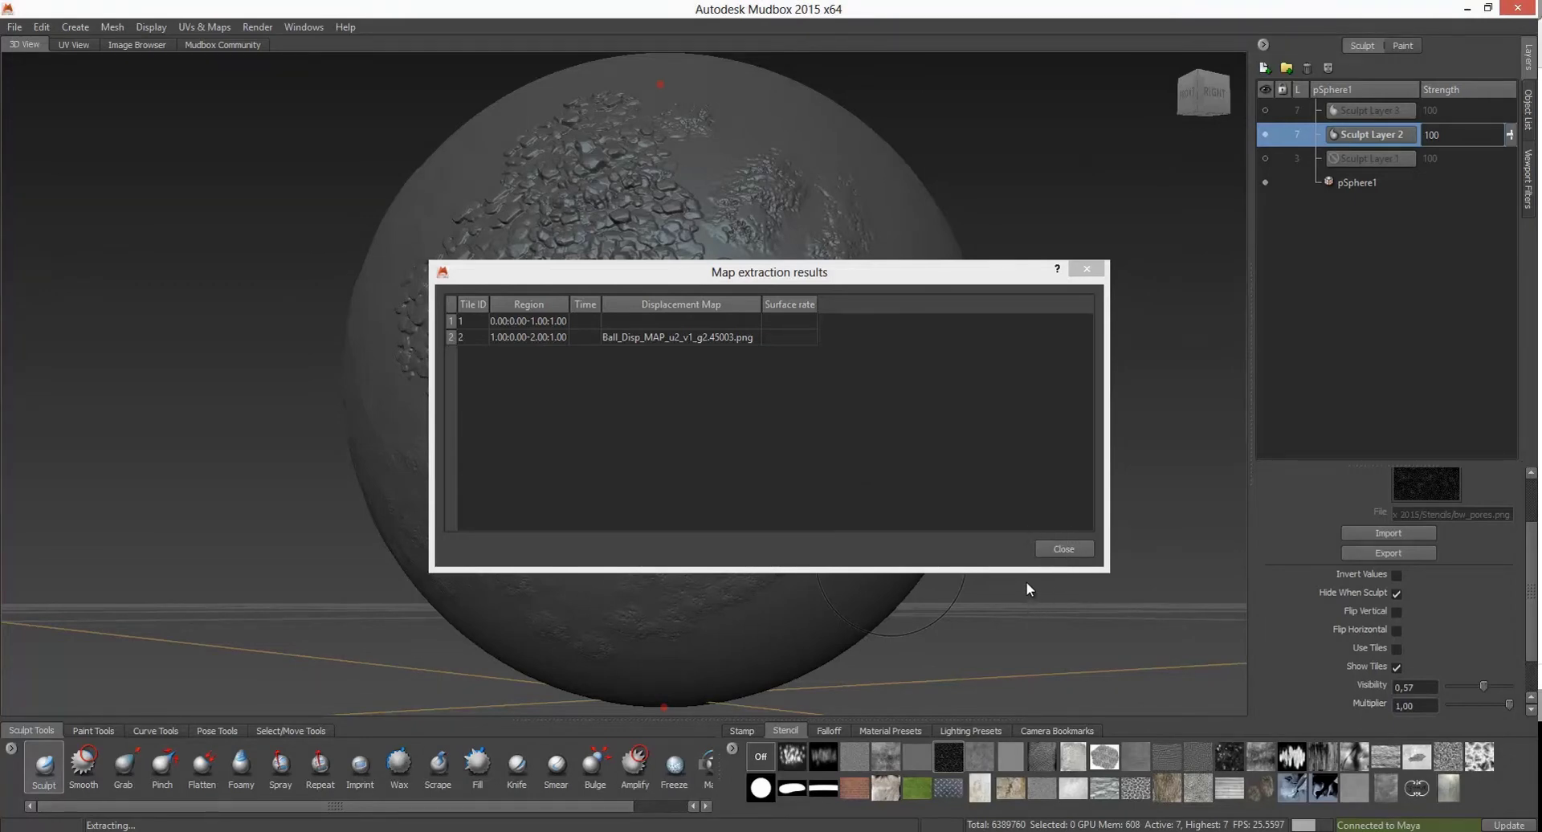
pyautogui.click(1063, 548)
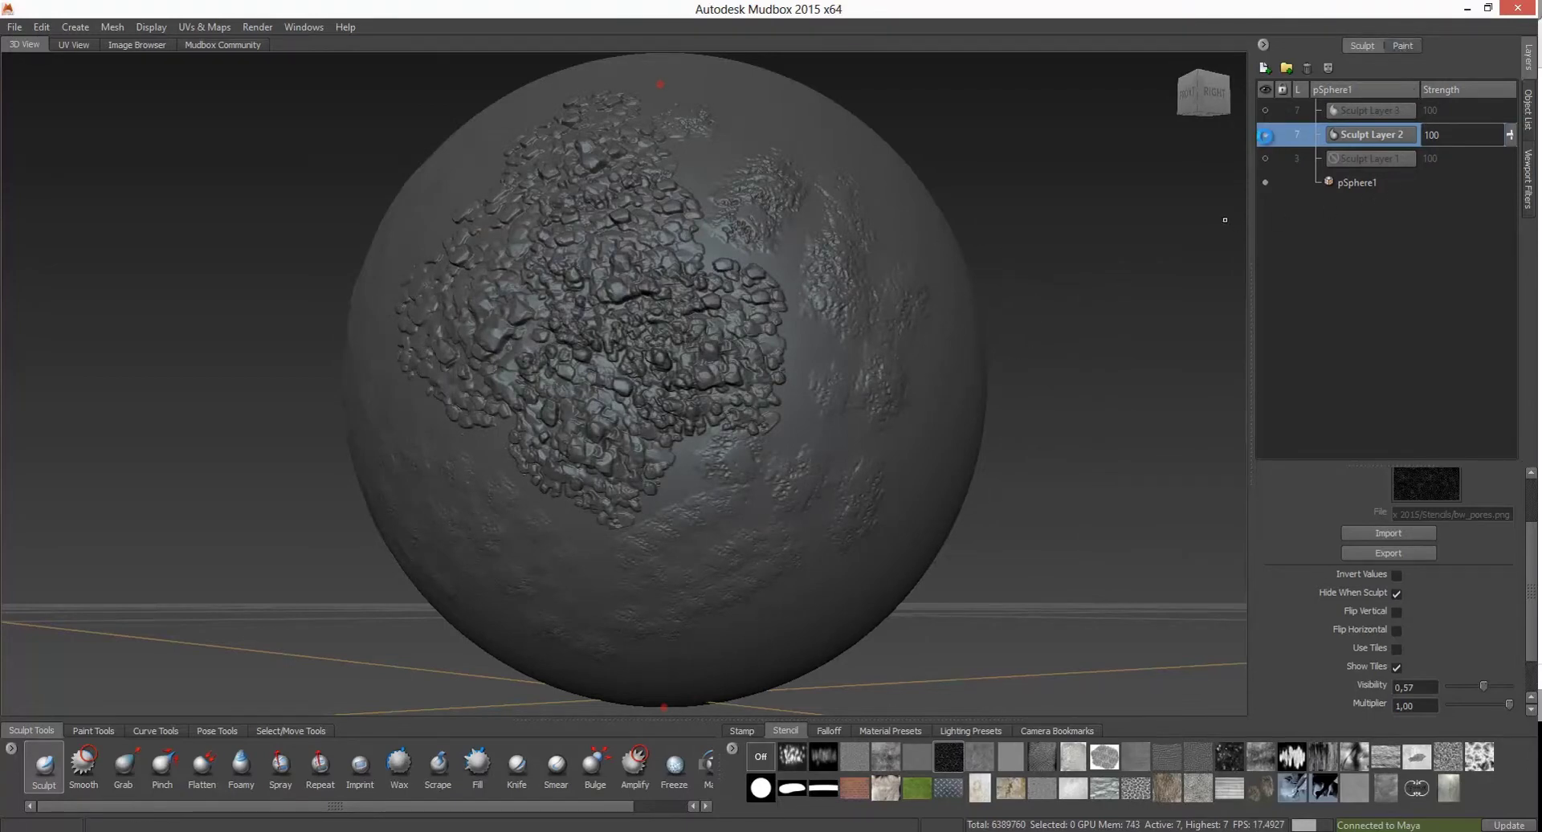
# Hide Sculpt Layer 2 and inspect the Ball_Disp_MAP bump preview among the sphere's paint layers
pyautogui.click(1266, 135)
pyautogui.click(1401, 45)
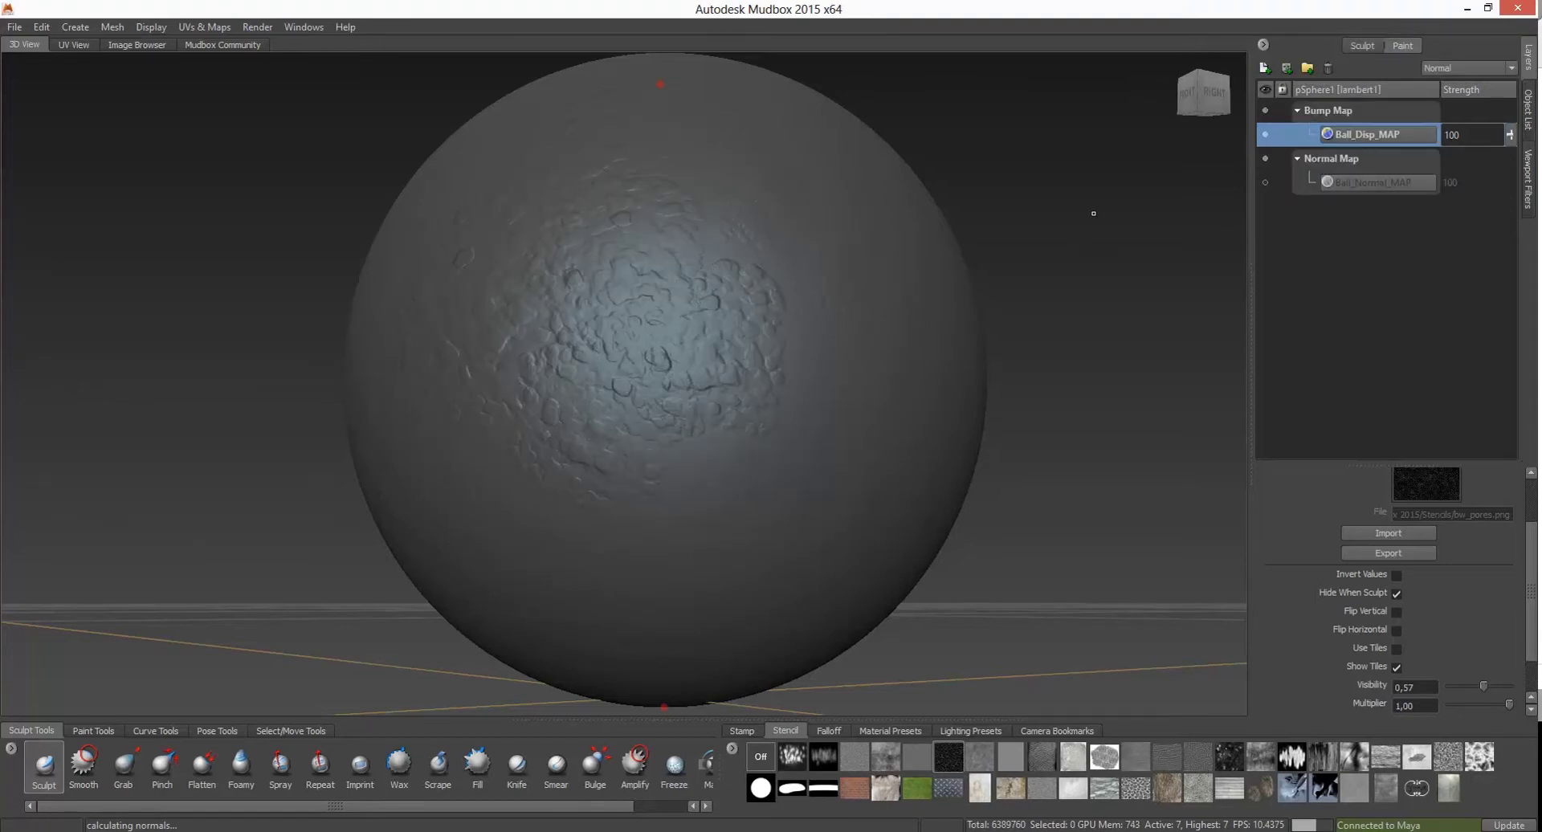
pyautogui.moveTo(1081, 200)
pyautogui.keyDown('alt'); pyautogui.mouseDown()
pyautogui.moveTo(1052, 191)
pyautogui.moveTo(1127, 227)
pyautogui.mouseUp(); pyautogui.keyUp('alt')
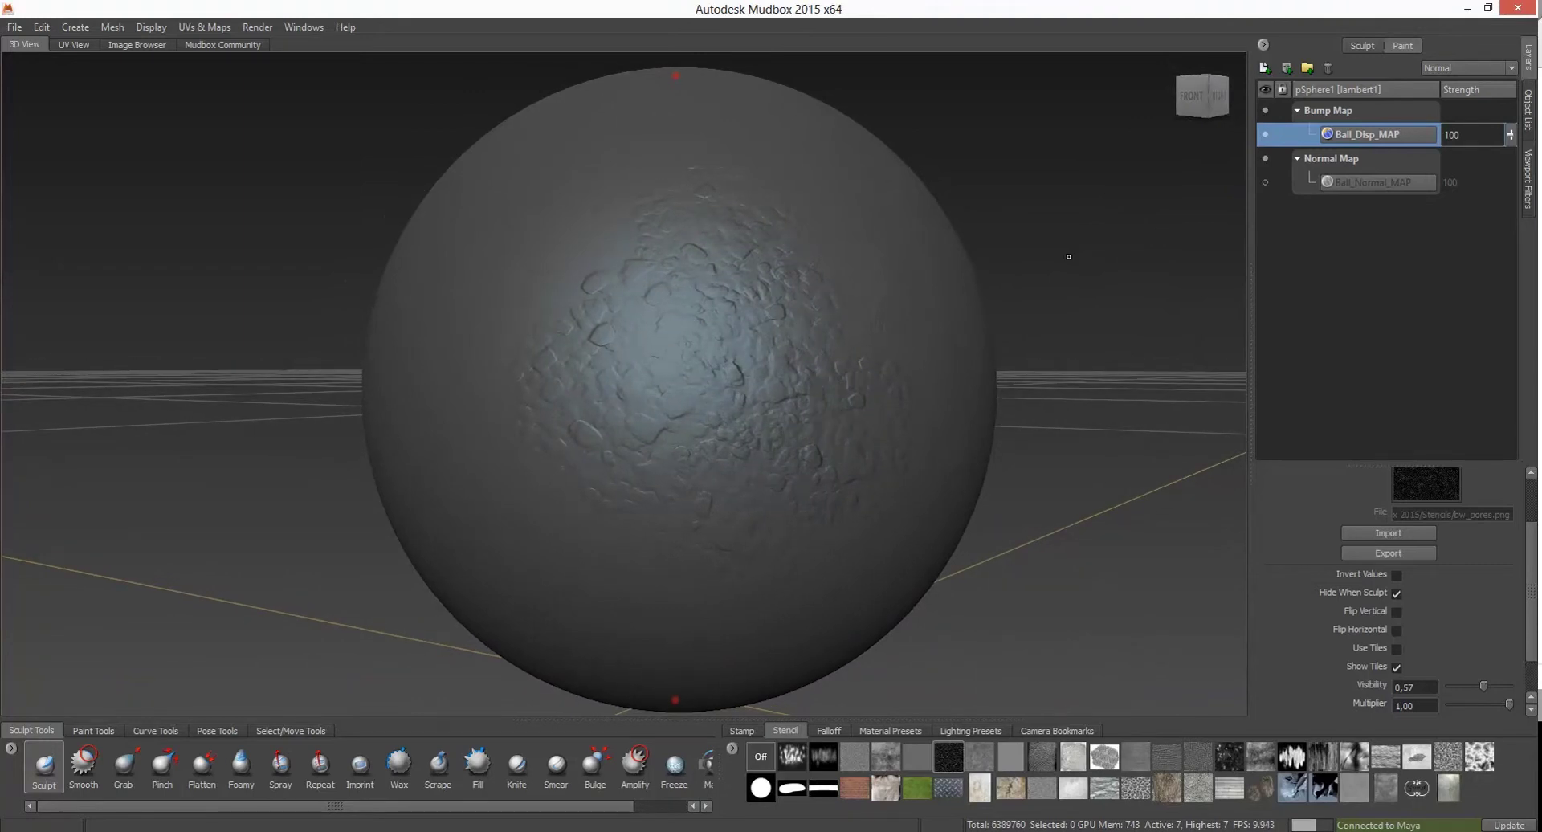
pyautogui.moveTo(1053, 196)
pyautogui.keyDown('alt'); pyautogui.mouseDown()
pyautogui.moveTo(1088, 171)
pyautogui.moveTo(994, 179)
pyautogui.mouseUp(); pyautogui.keyUp('alt')
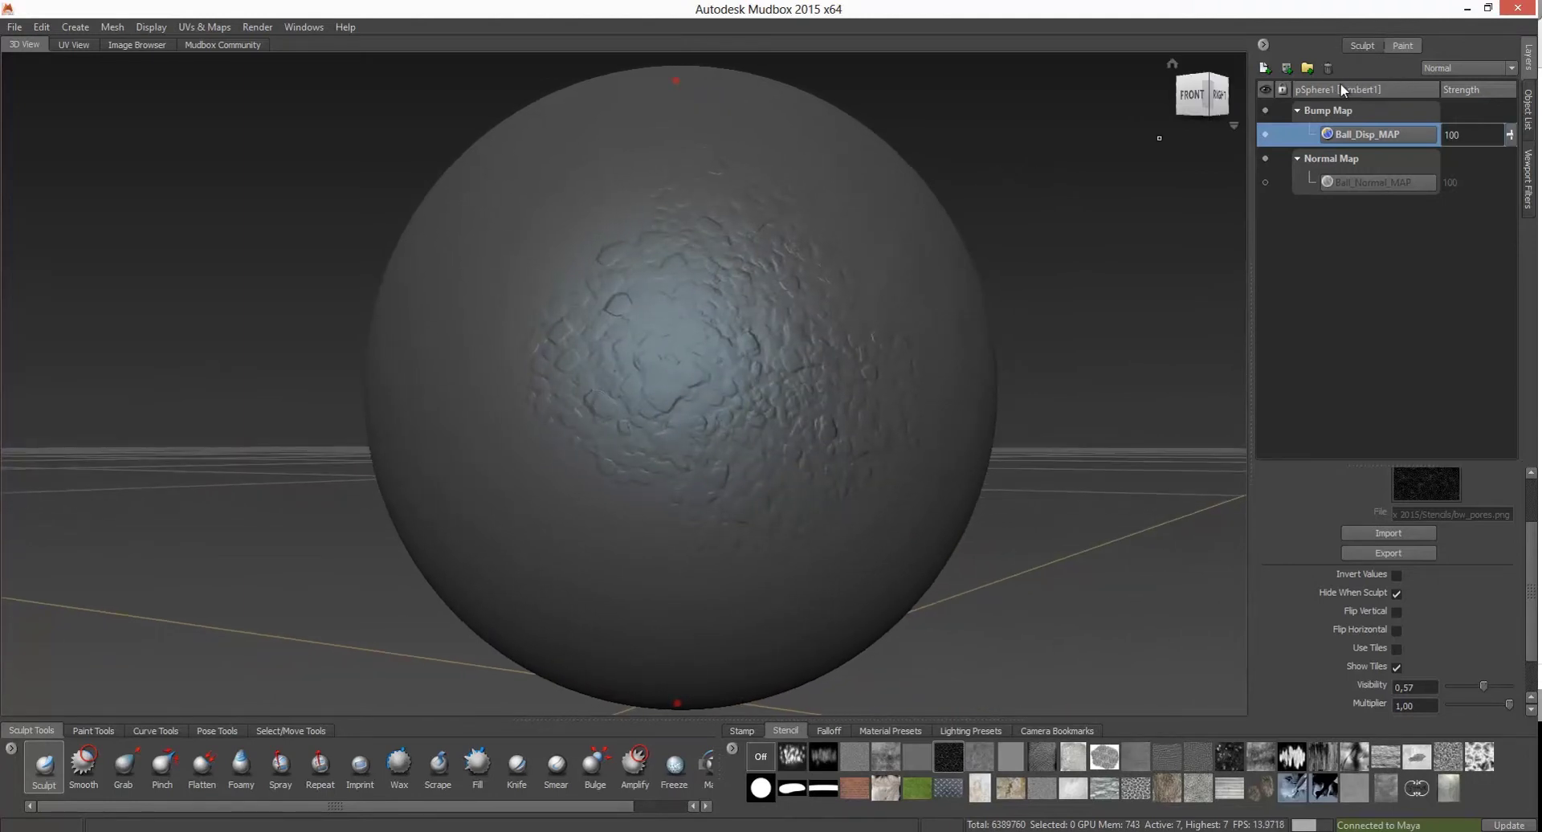
# Compare the sculpted detail of Sculpt Layer 2 with the Ball_Disp_MAP bump preview by toggling the sculpt layer's visibility
pyautogui.click(1363, 46)
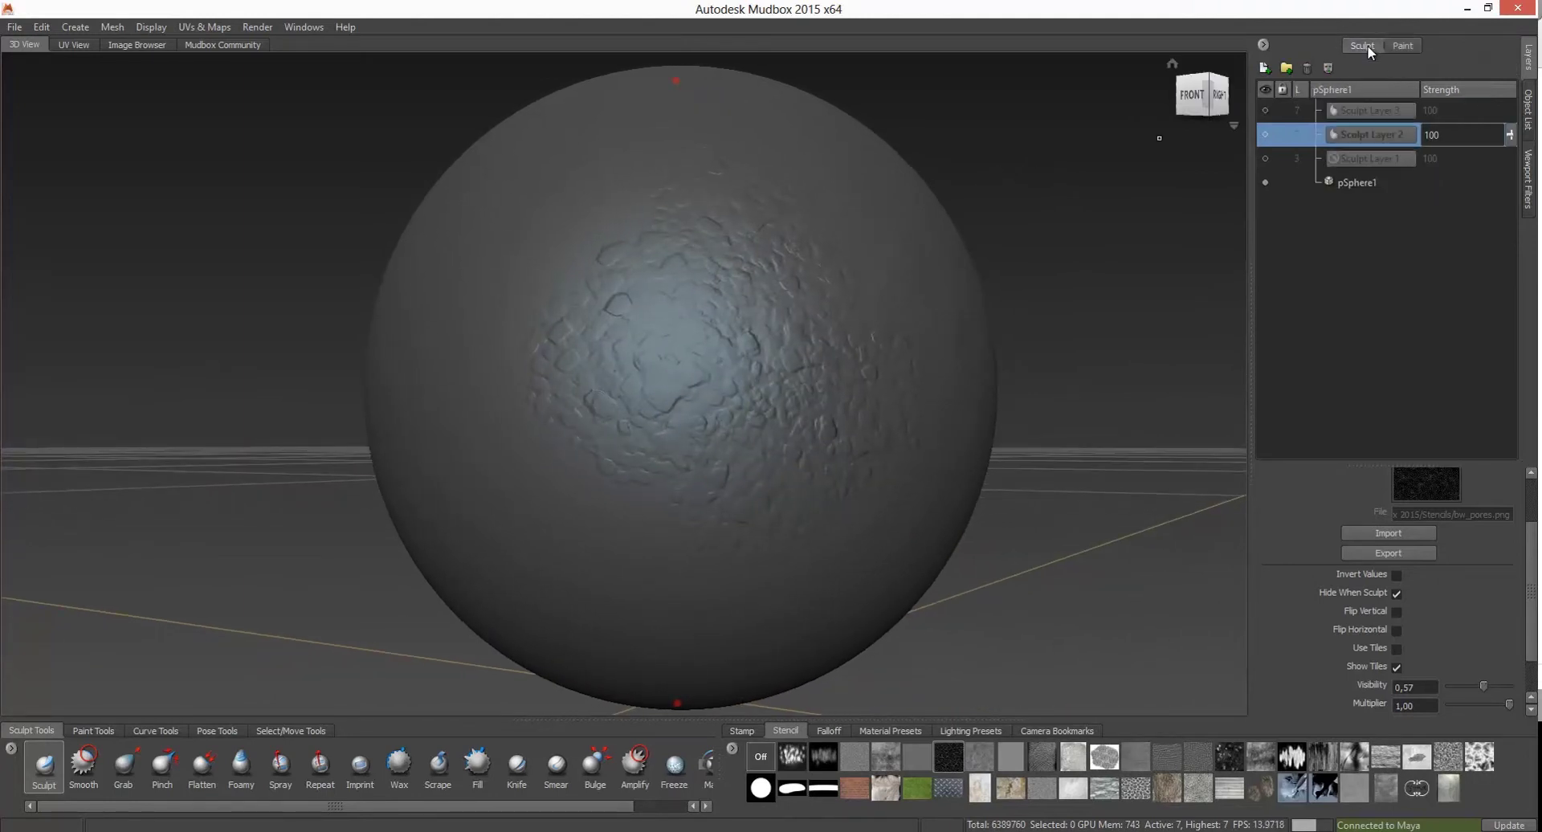
pyautogui.click(1265, 135)
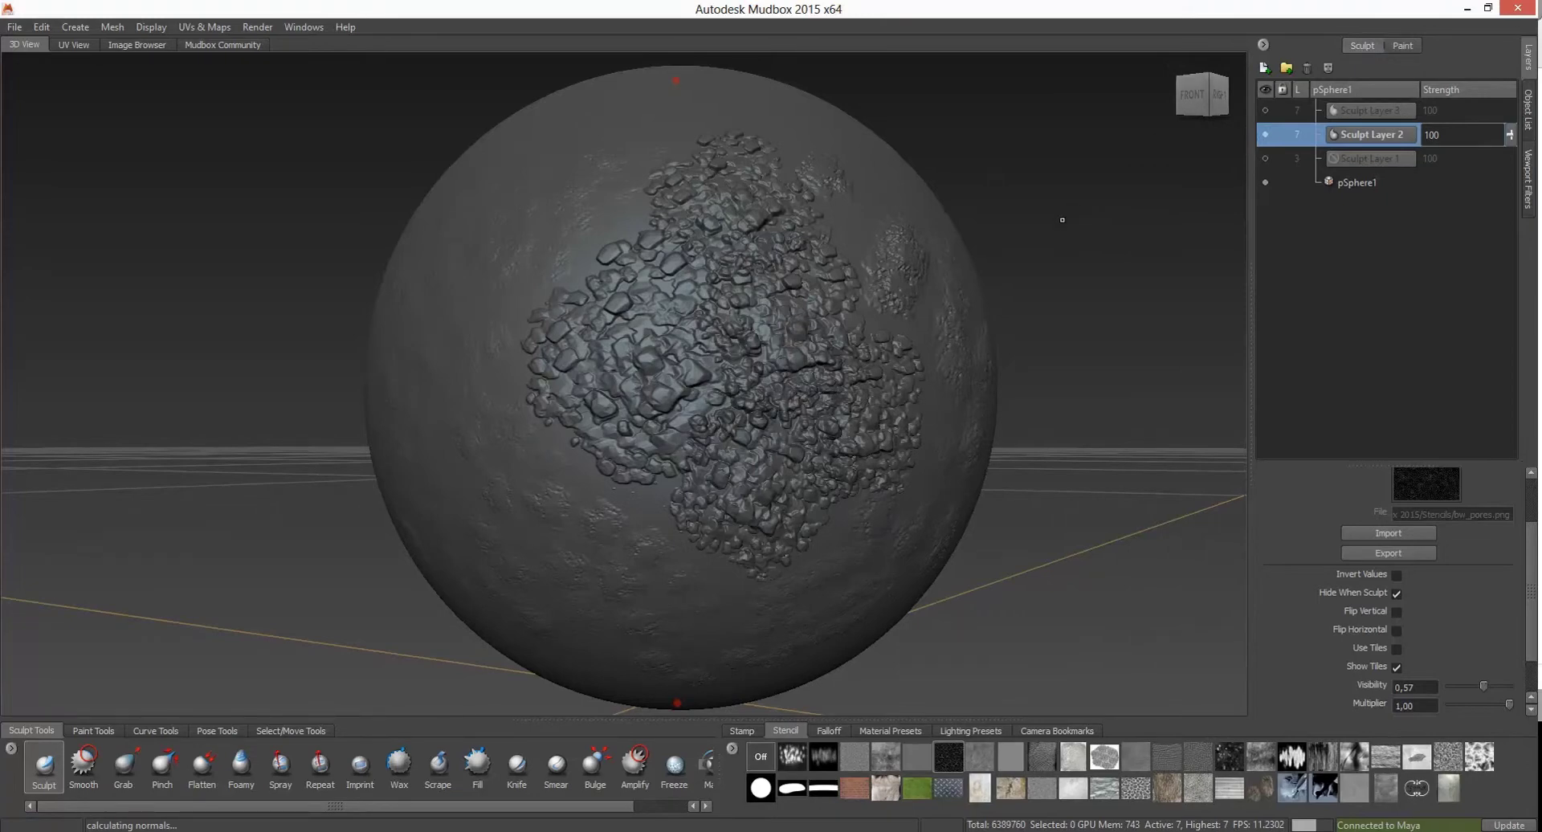
pyautogui.keyDown('alt'); pyautogui.moveTo(1005, 179); pyautogui.dragTo(991, 216); pyautogui.keyUp('alt')
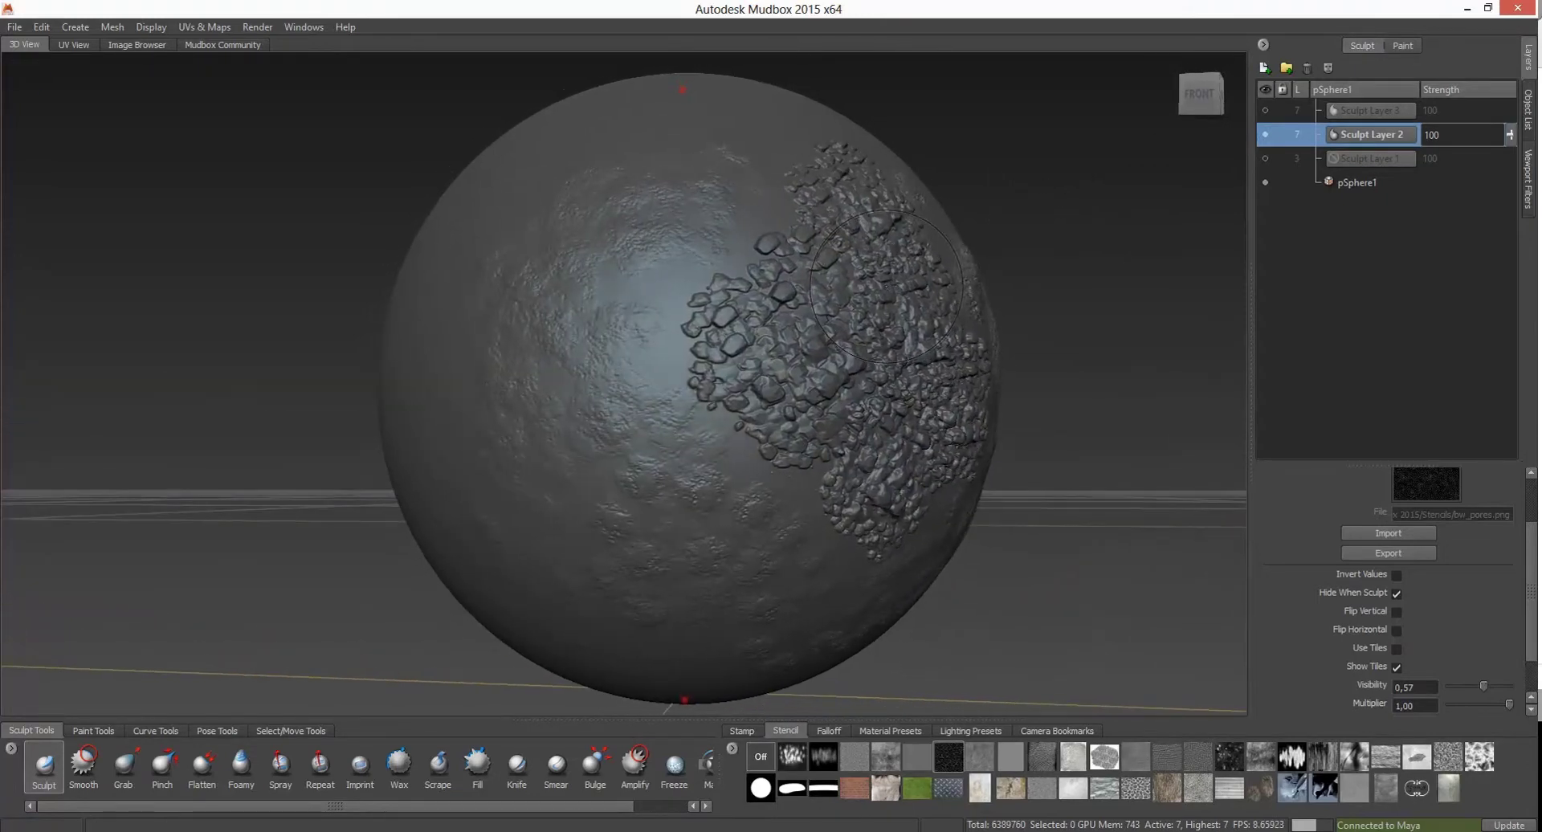
pyautogui.click(1402, 45)
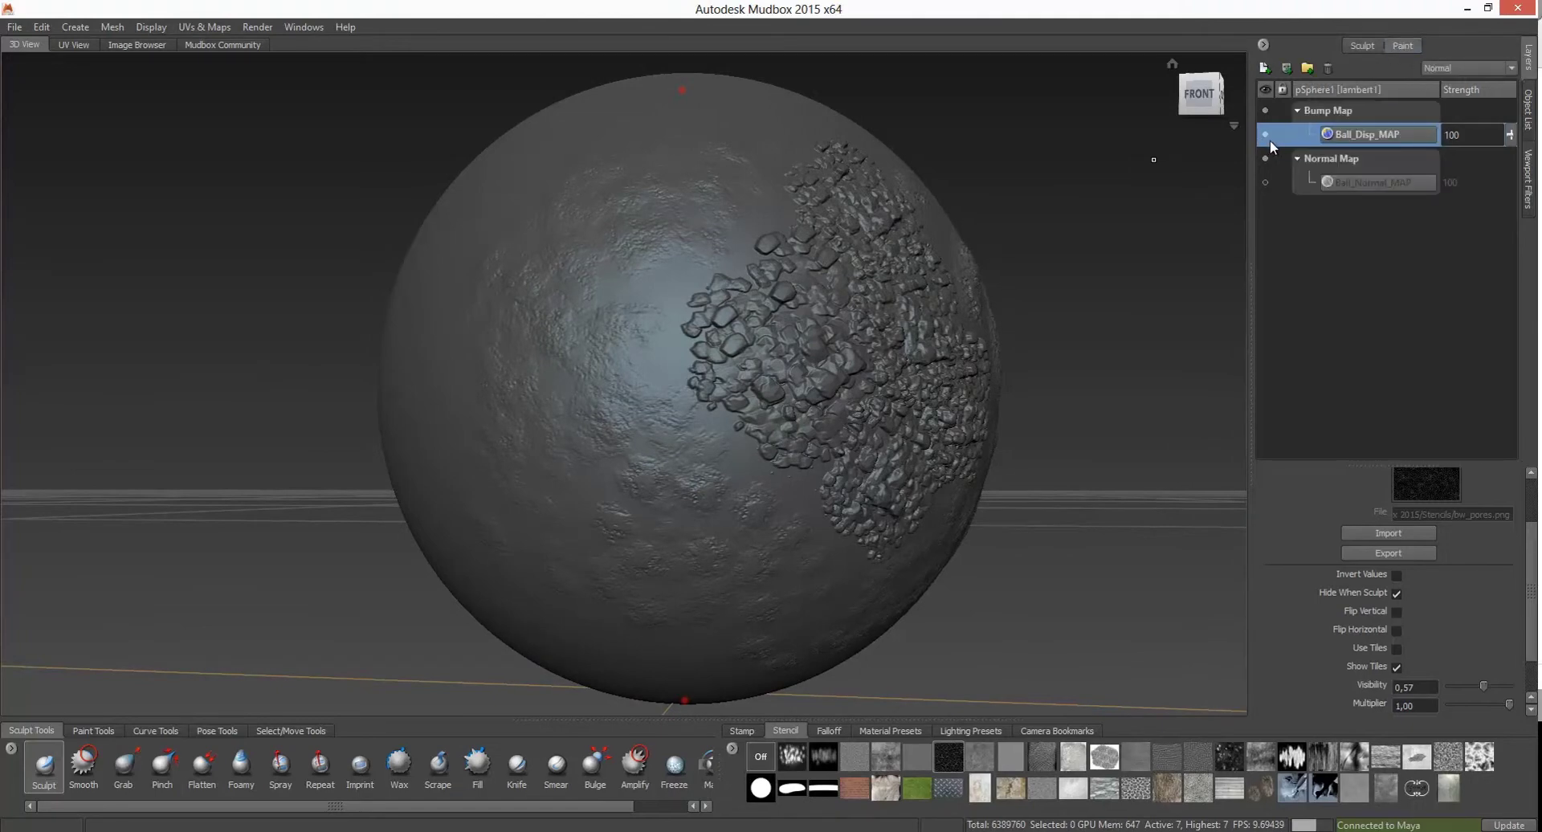
pyautogui.click(1362, 45)
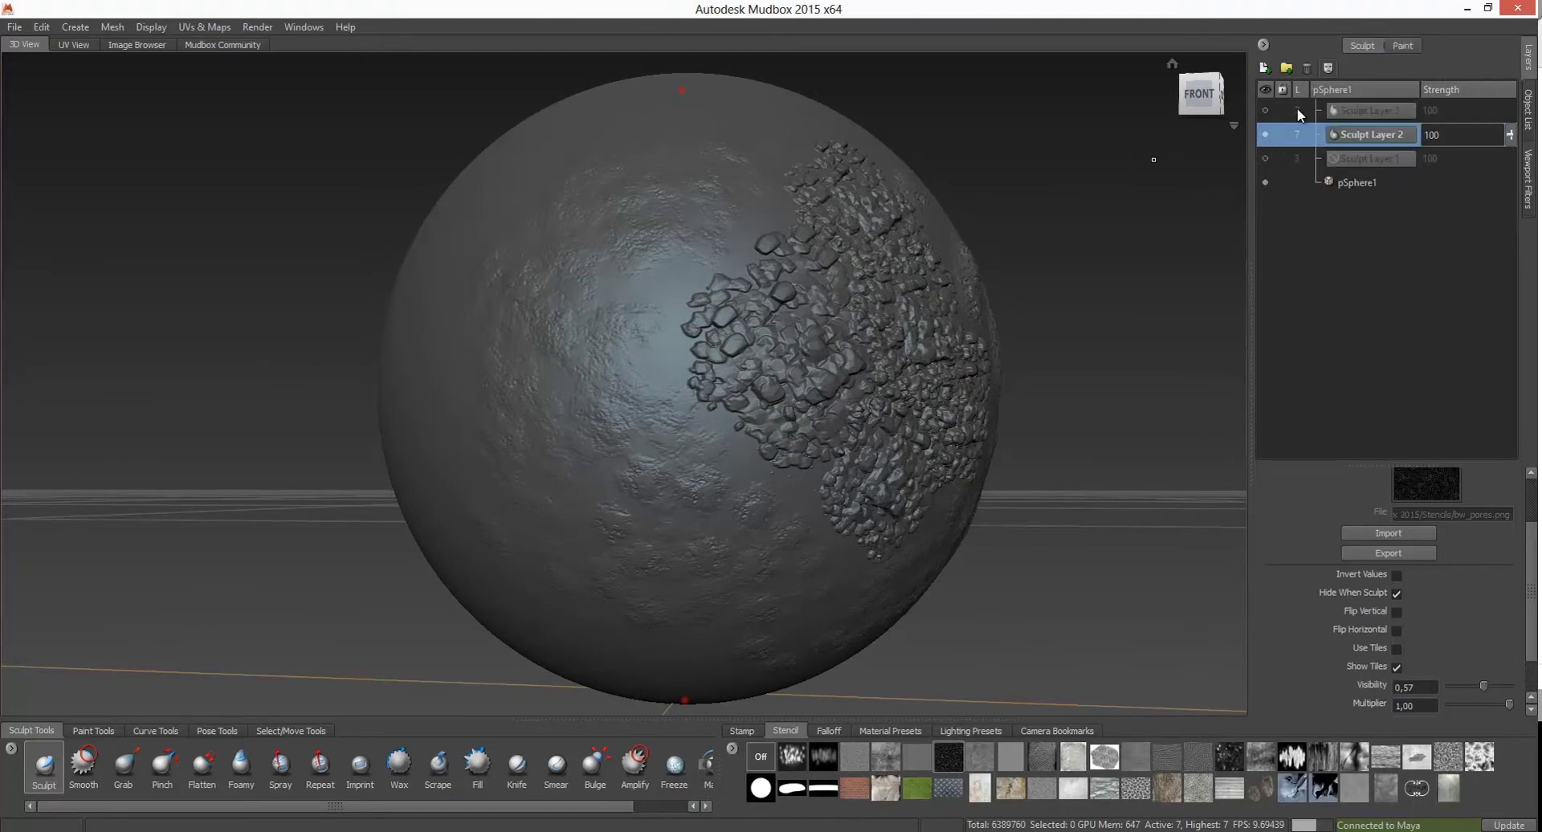
pyautogui.click(1401, 46)
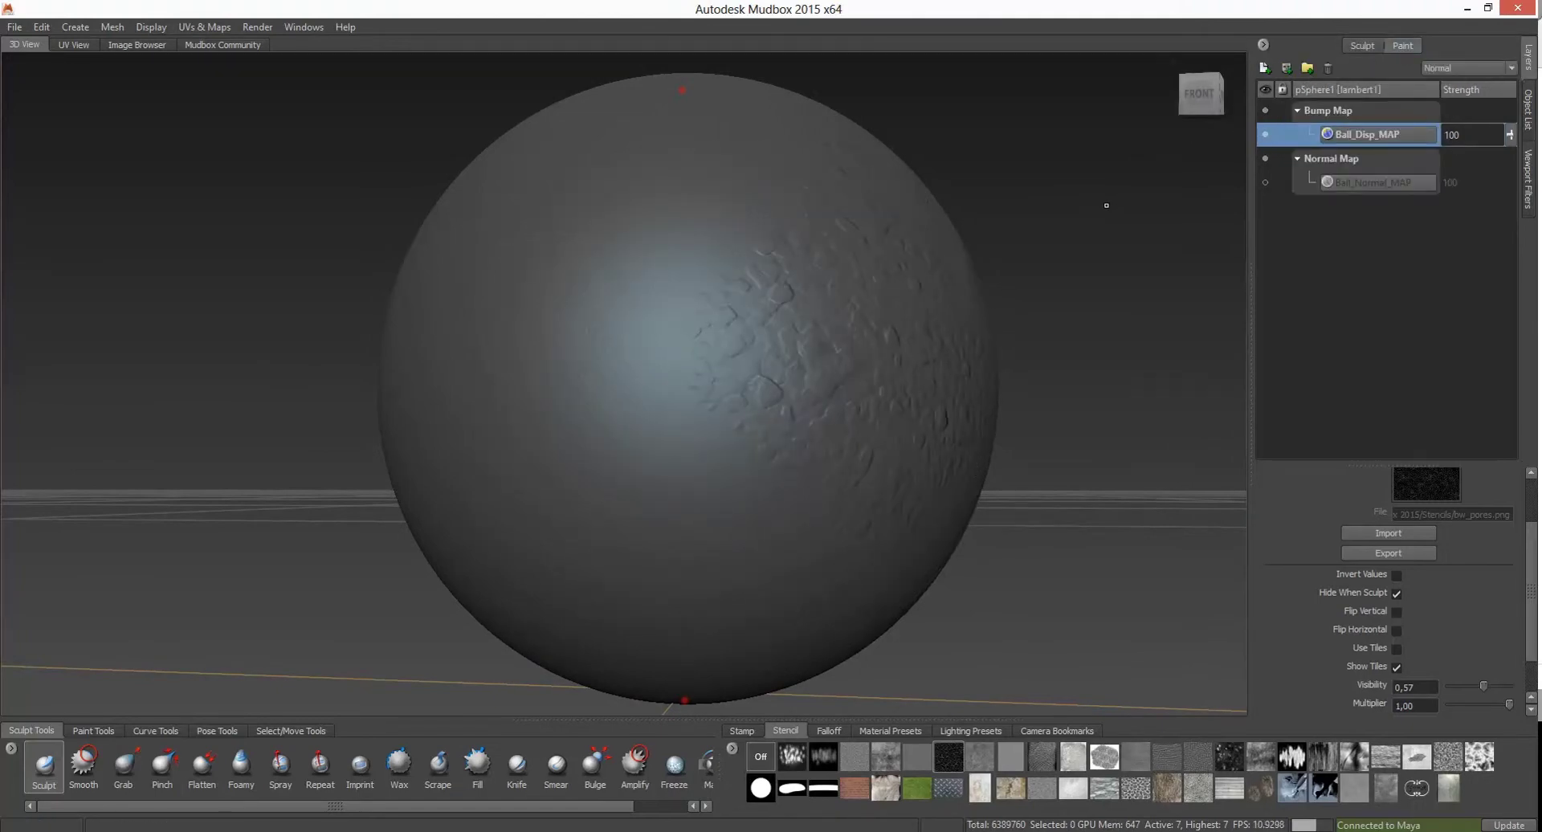
pyautogui.keyDown('alt'); pyautogui.moveTo(1101, 207); pyautogui.dragTo(1160, 183); pyautogui.keyUp('alt')
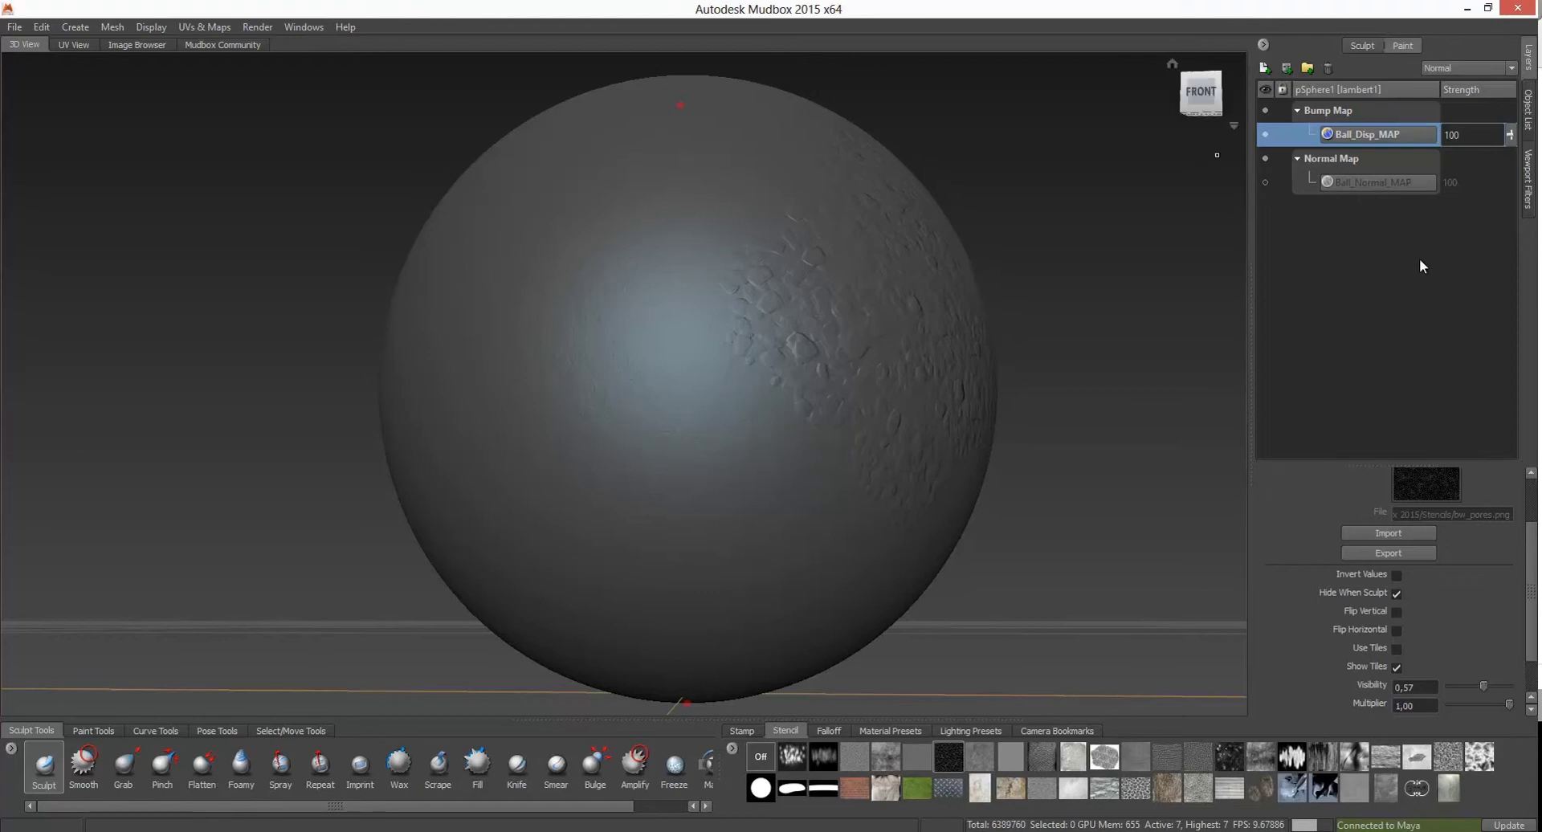
pyautogui.rightClick(1355, 229)
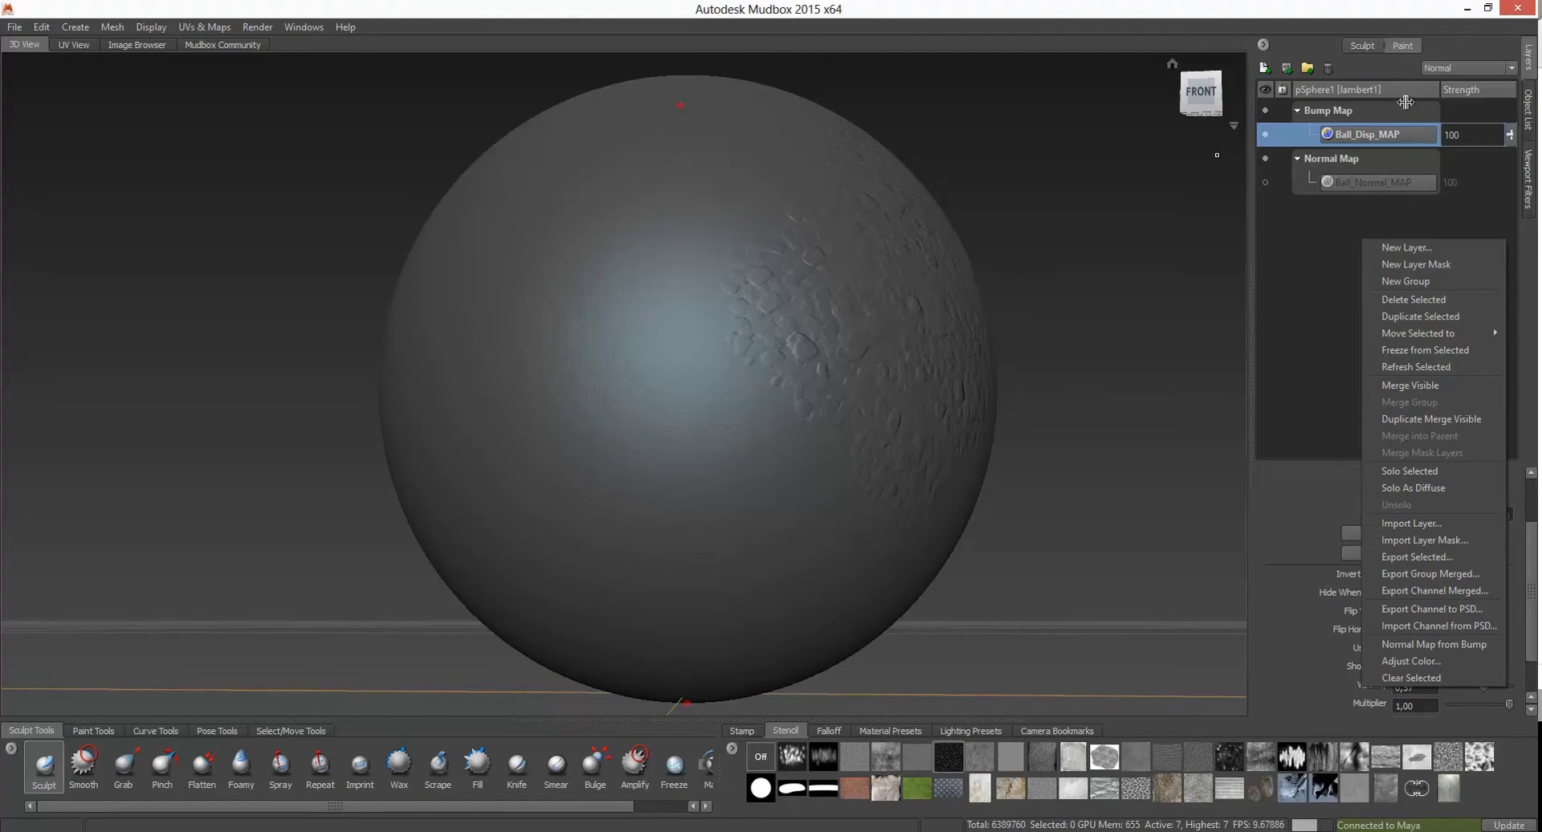
pyautogui.click(1314, 4)
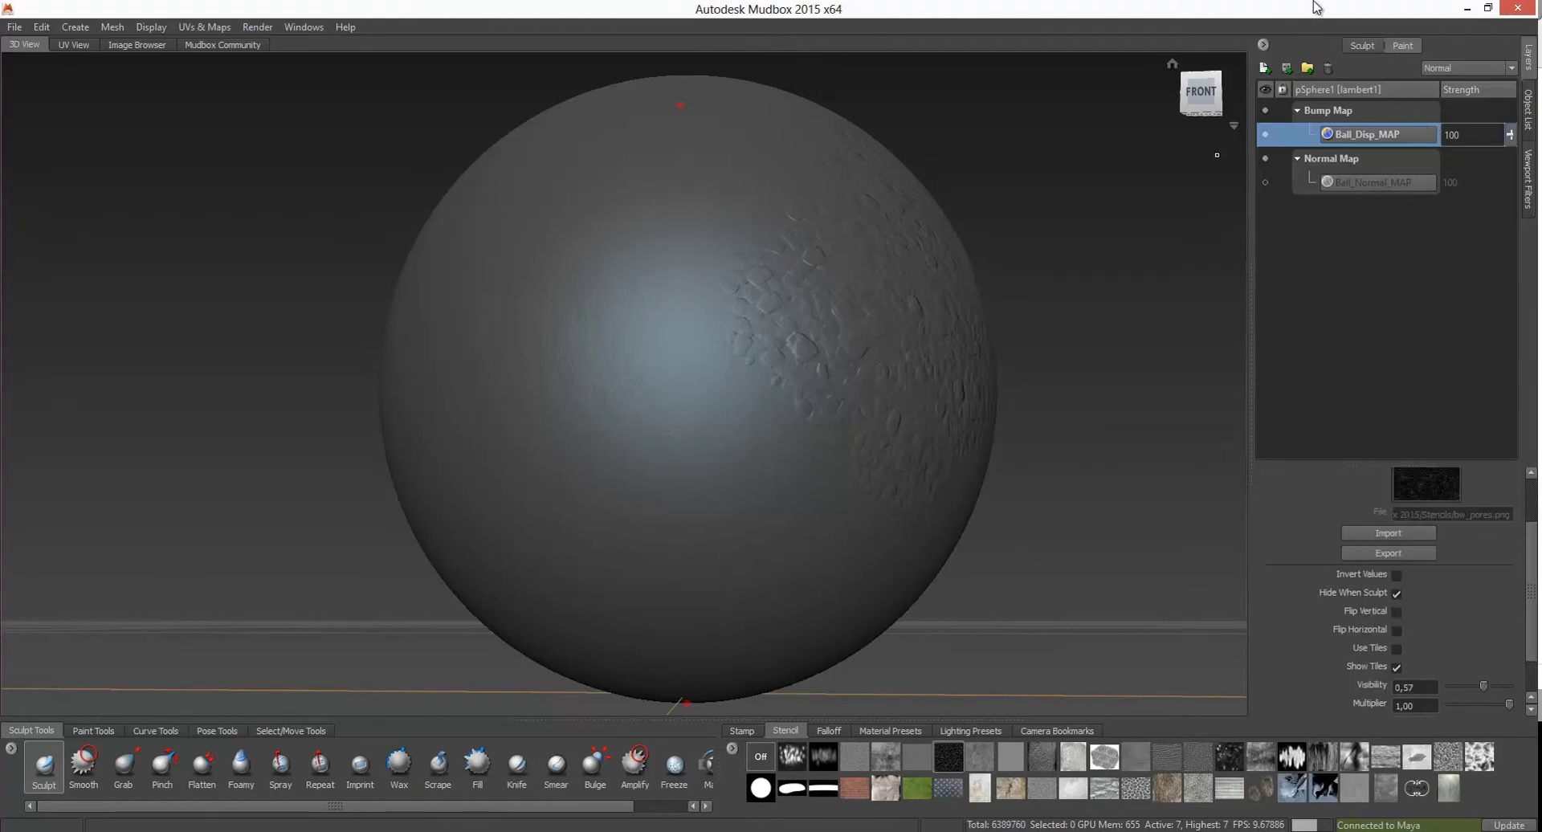
pyautogui.click(1265, 69)
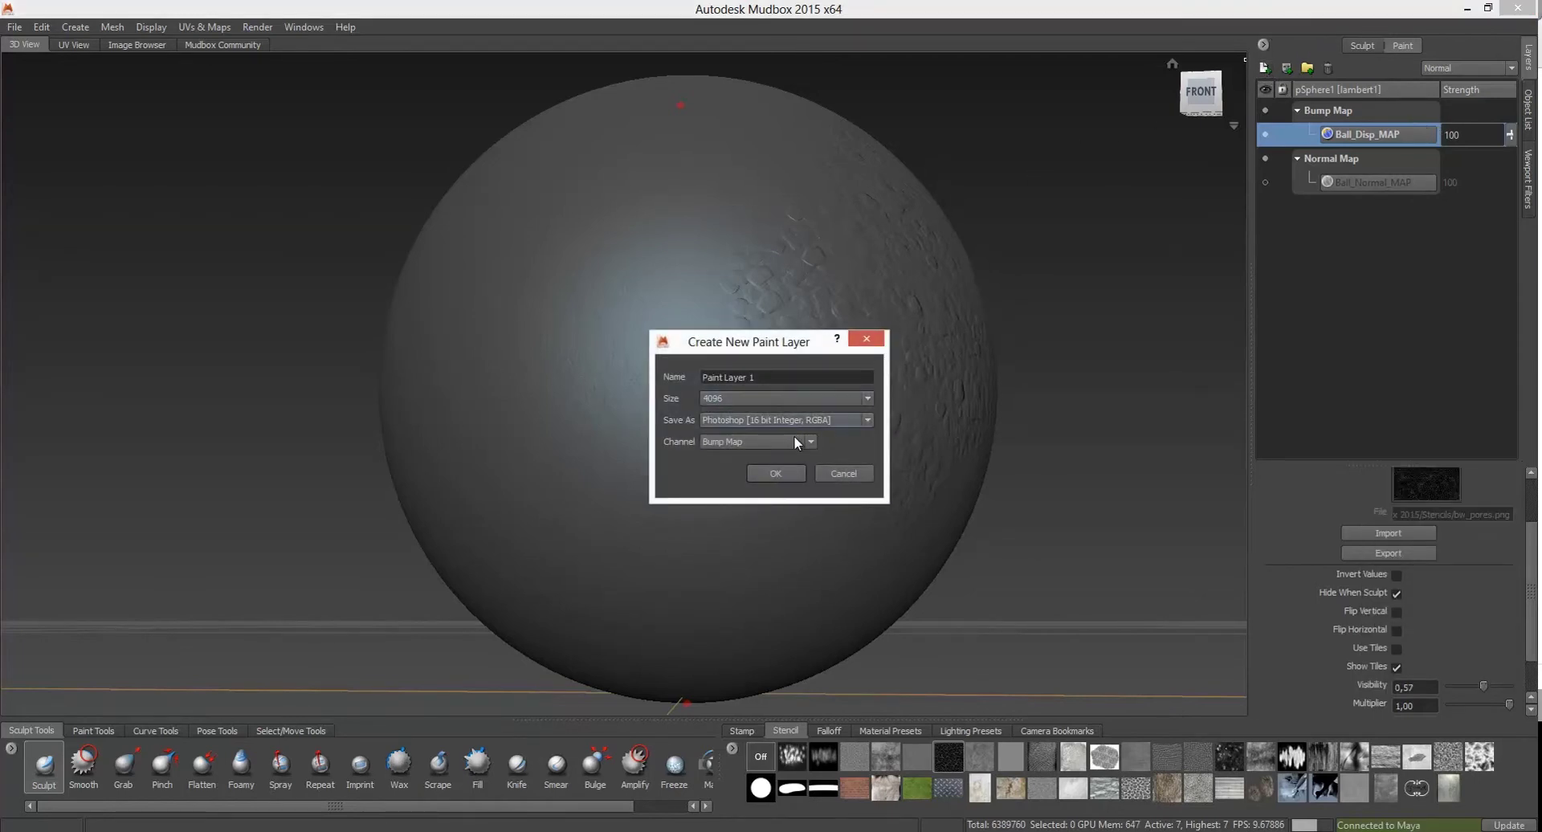
pyautogui.click(811, 442)
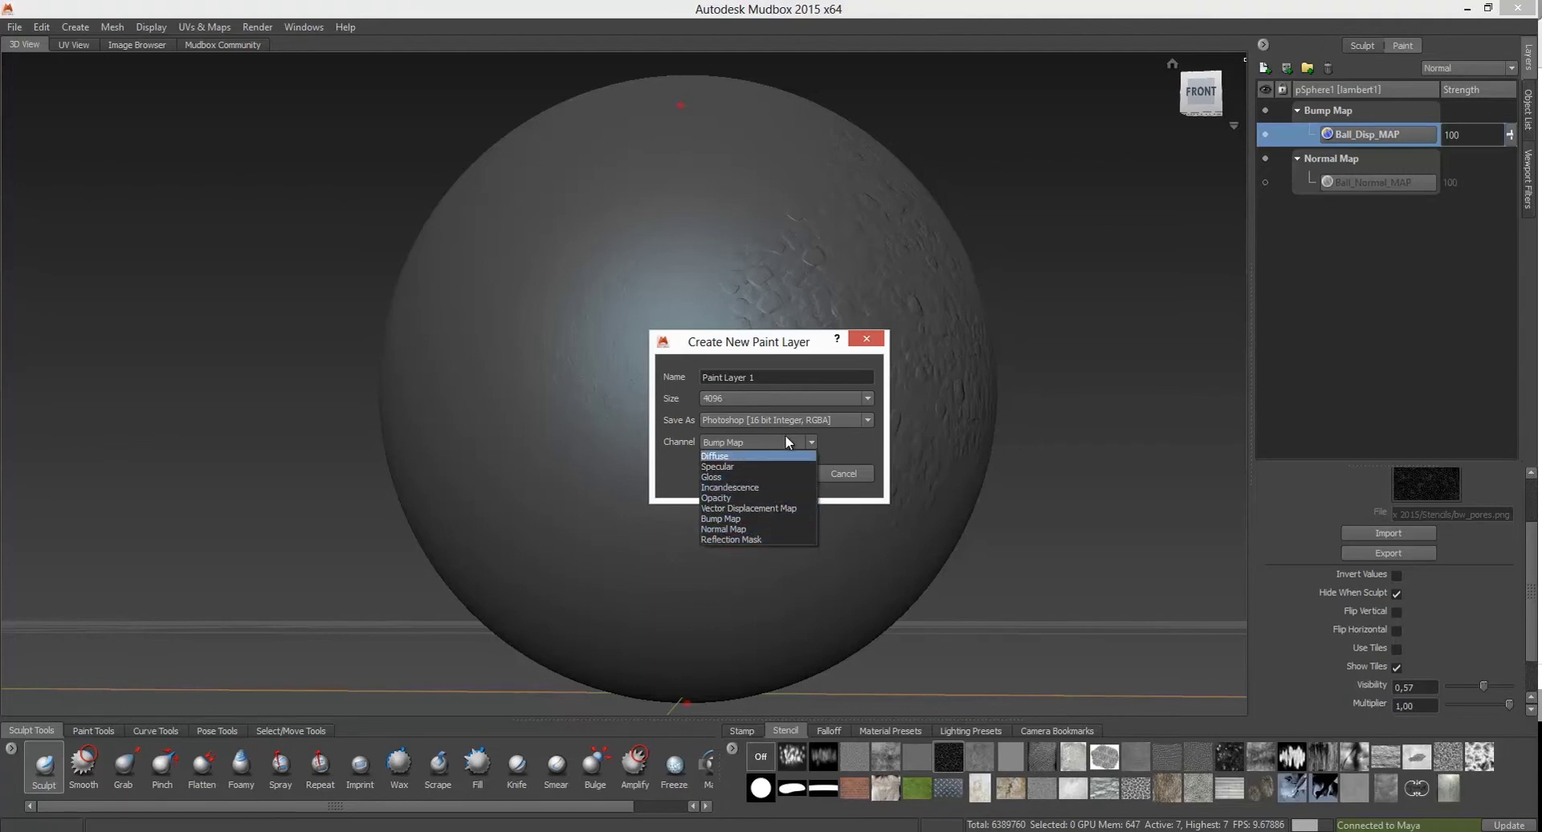
pyautogui.click(868, 344)
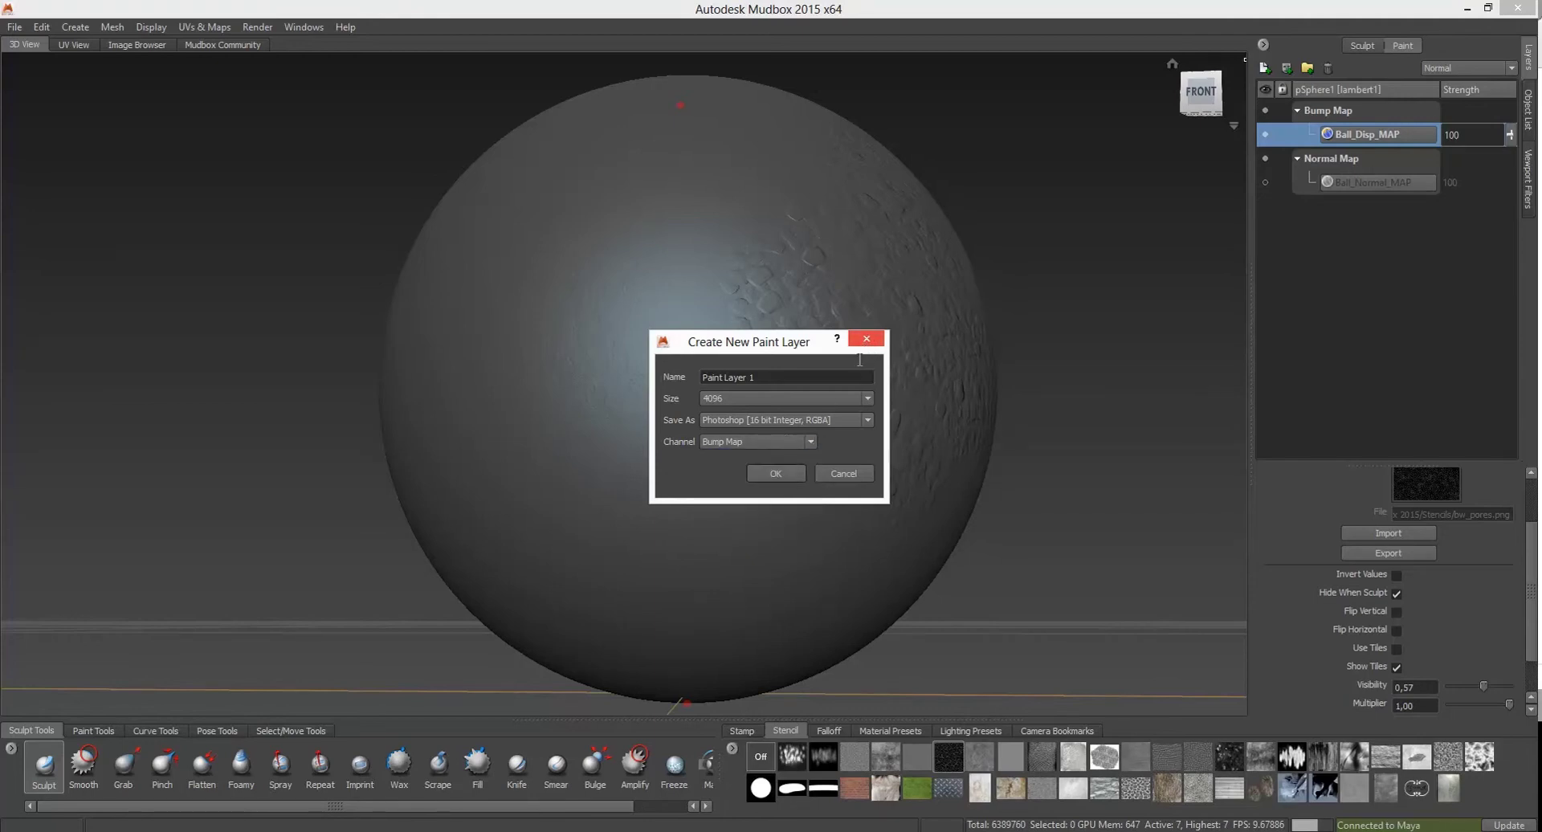
pyautogui.click(790, 473)
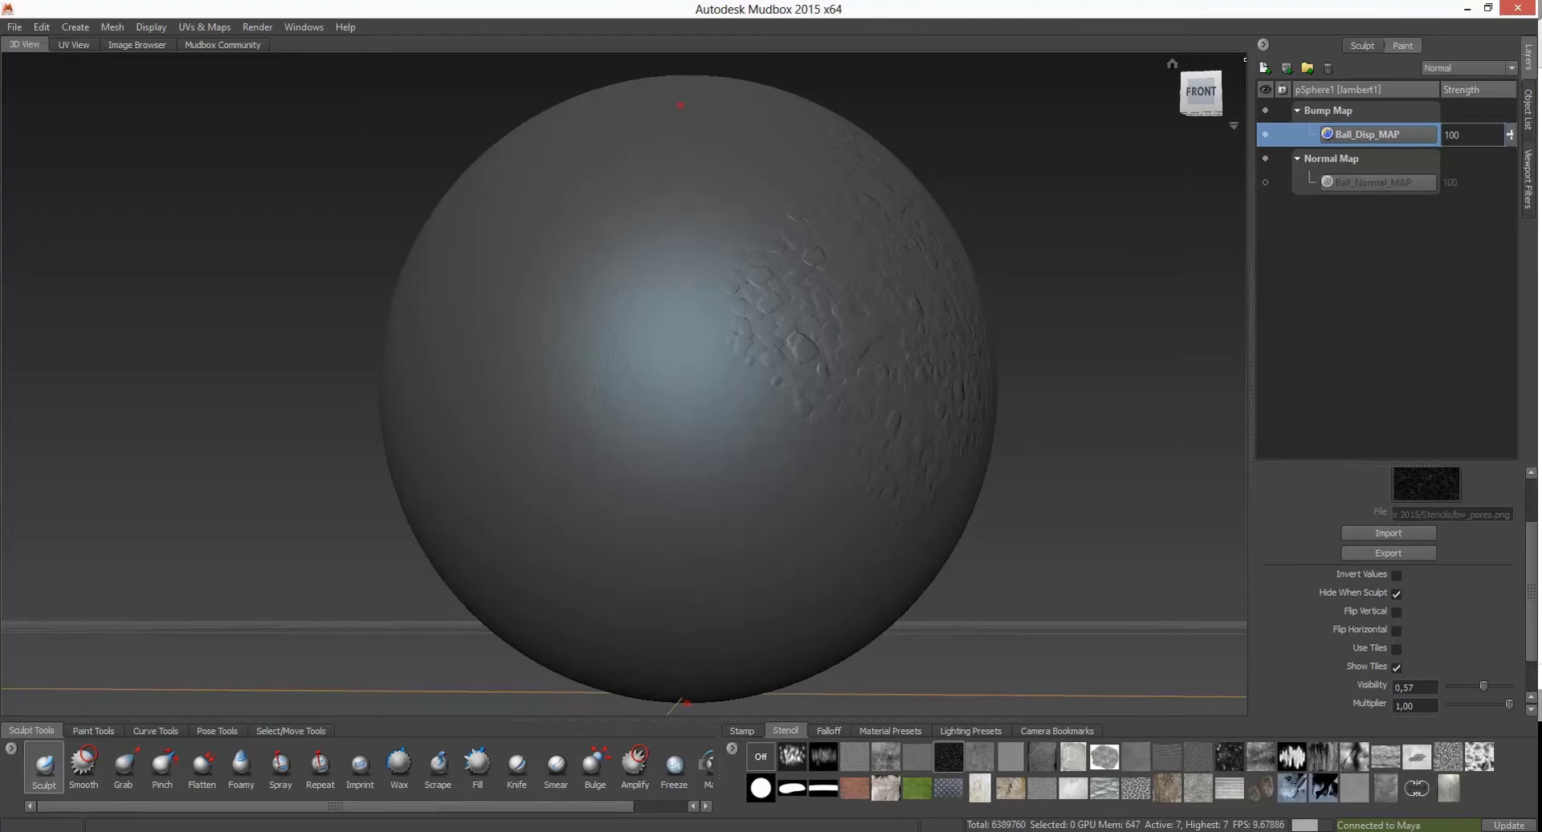